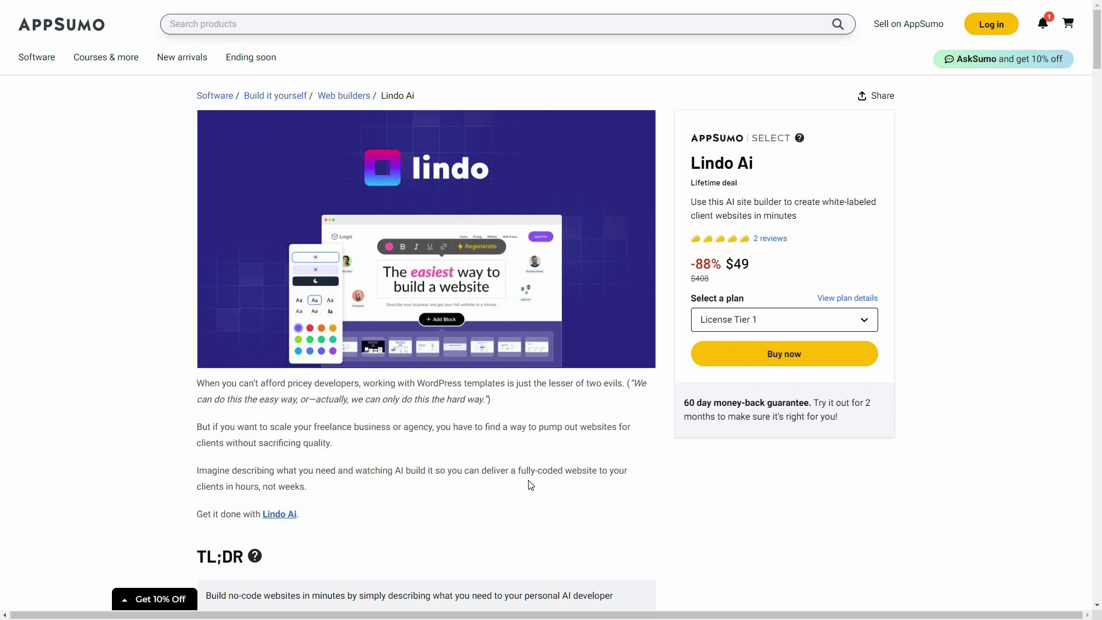
Step: Review the Lindo Ai deal's terms, included features and license tiers on its AppSumo page
scroll(332, 98, down, 1)
scroll(332, 99, down, 2)
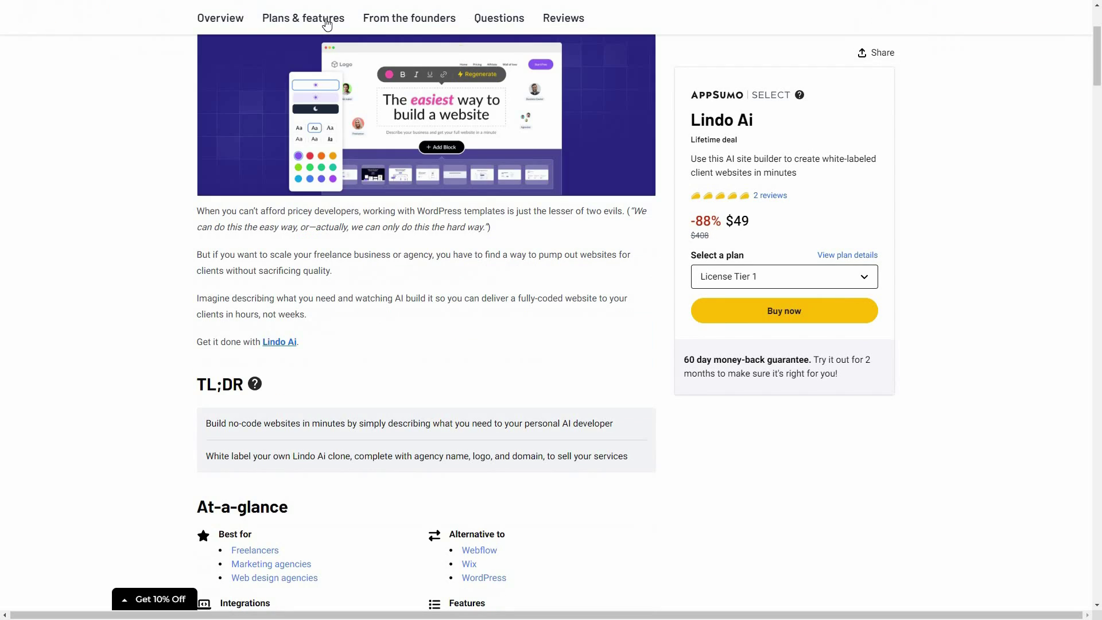
scroll(322, 357, down, 10)
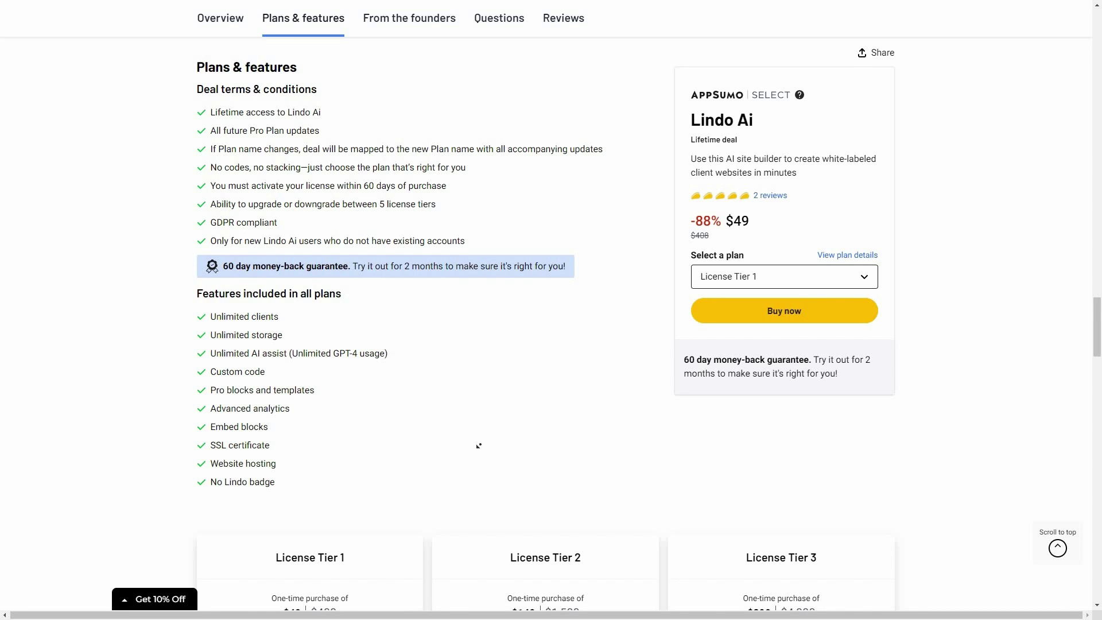
scroll(400, 378, down, 4)
scroll(400, 378, down, 1)
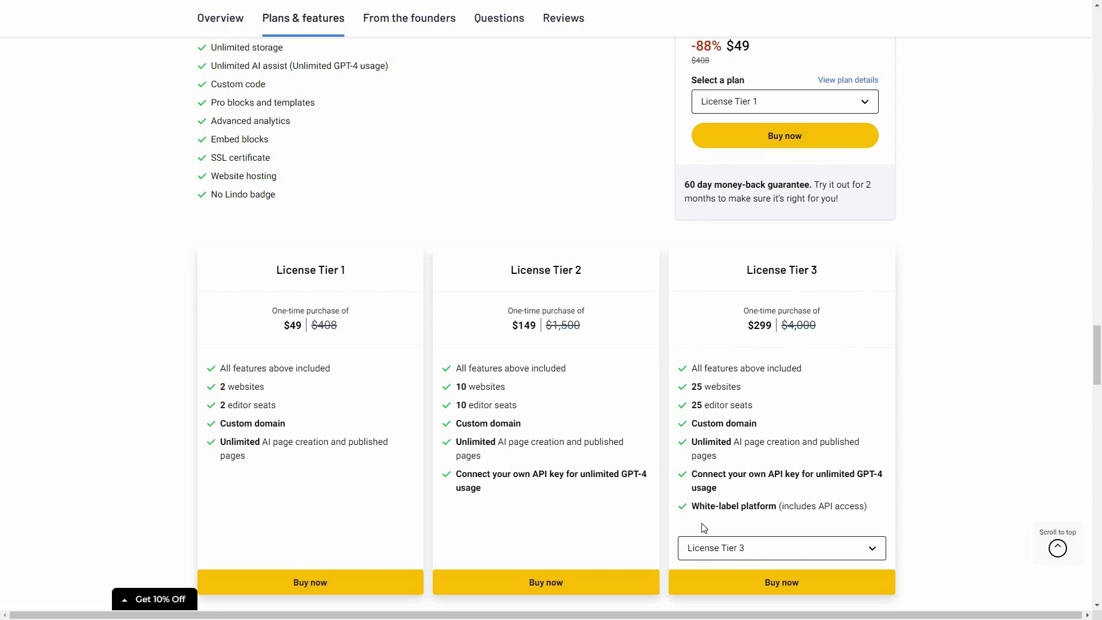
Step: Switch the third plan card to License Tier 4 and review what that plan includes
click(740, 549)
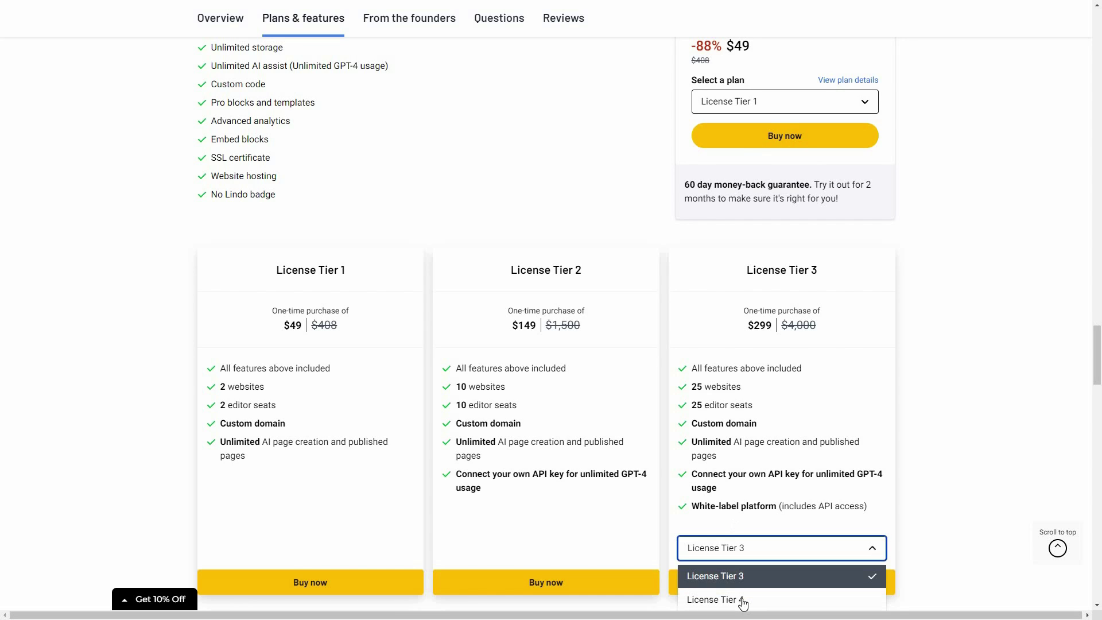
click(741, 599)
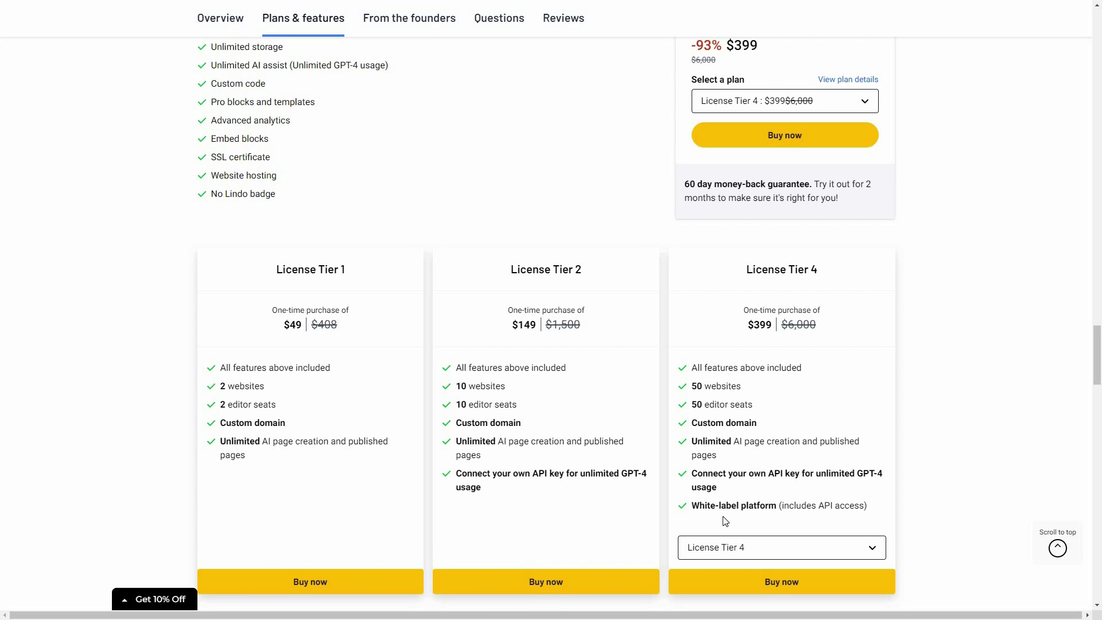
scroll(930, 198, up, 1)
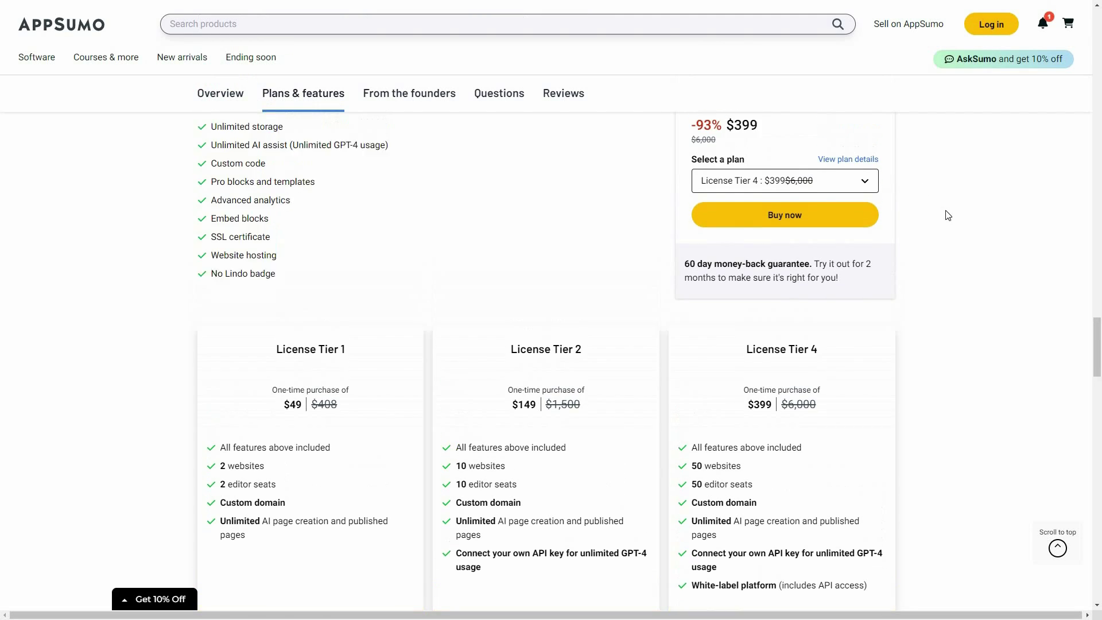
scroll(767, 142, up, 2)
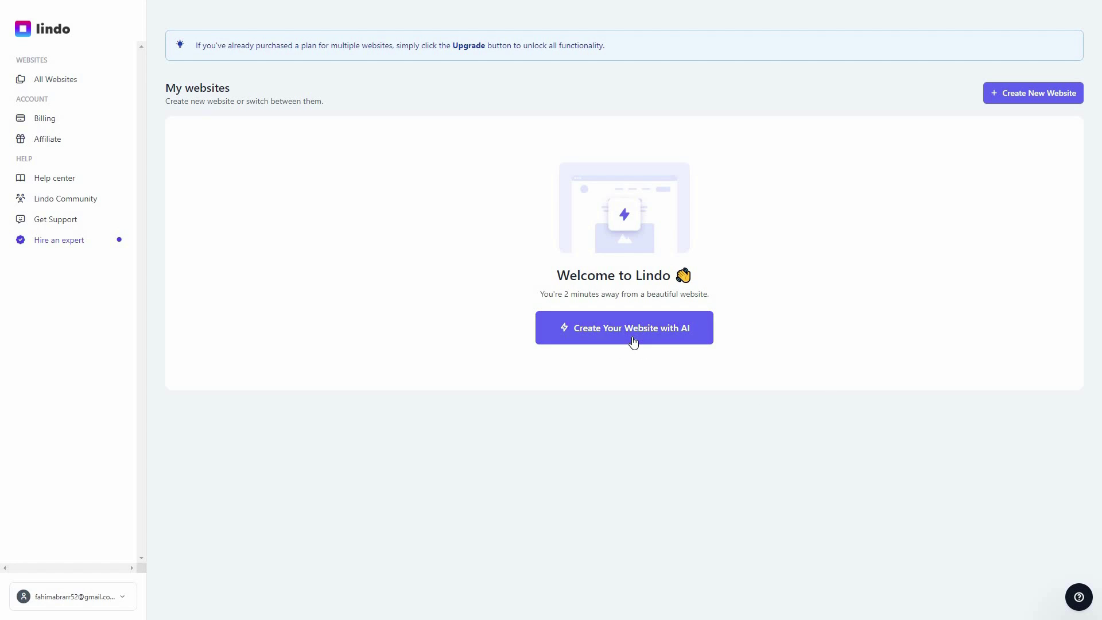
Step: In Lindo, create a new website with the business name Zoomers and the subdomain Zoomers1
click(1045, 102)
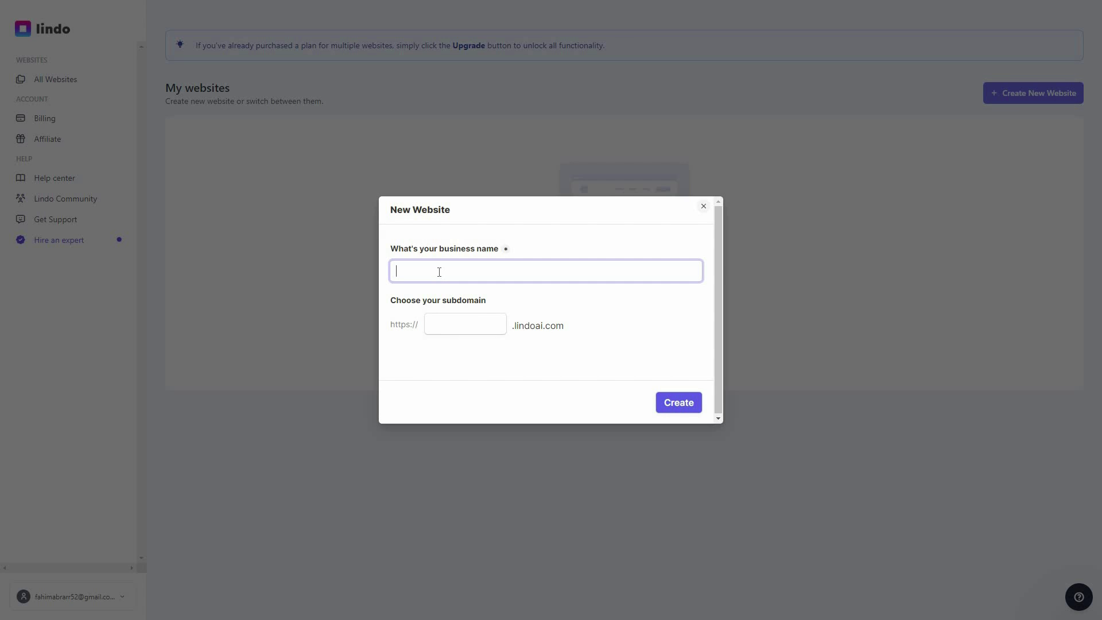
text(Zoomers)
click(454, 320)
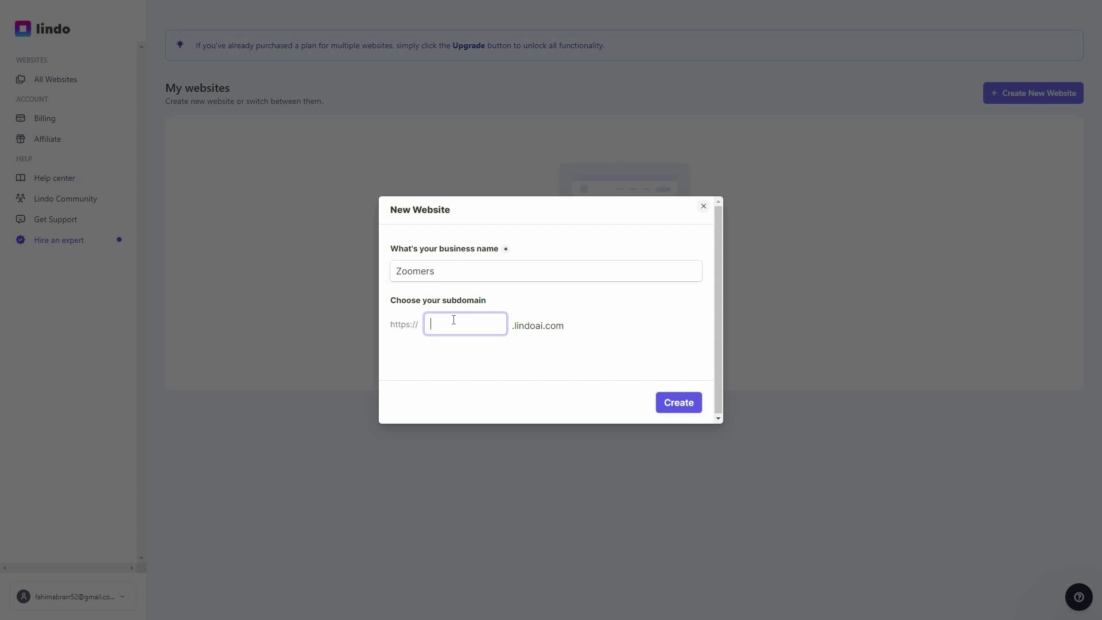
text(Zoomers)
triple_click(571, 325)
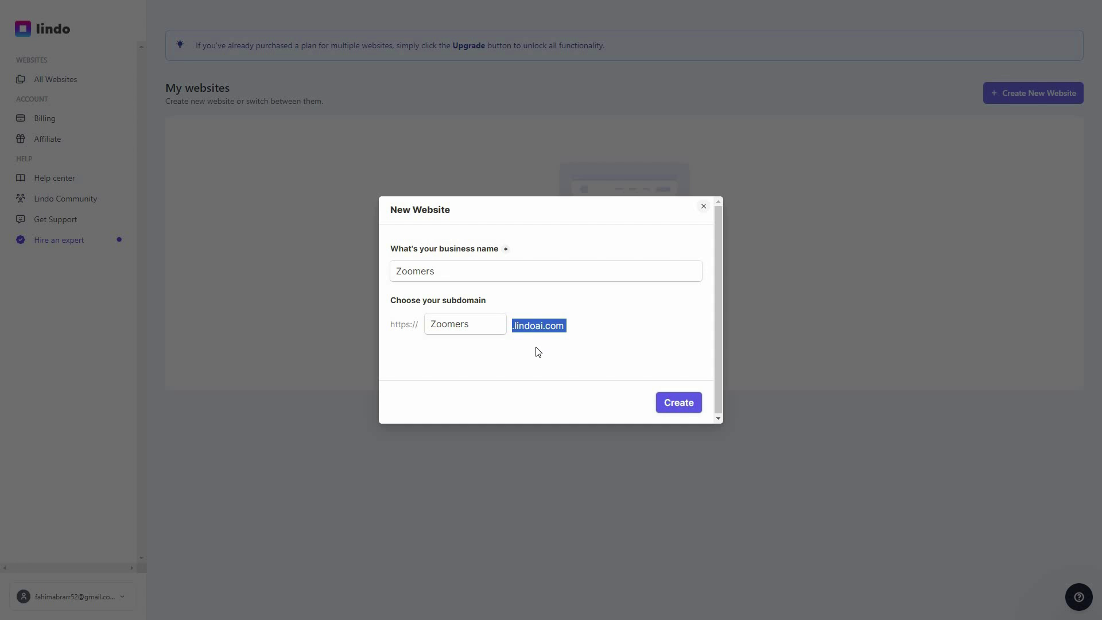
click(496, 322)
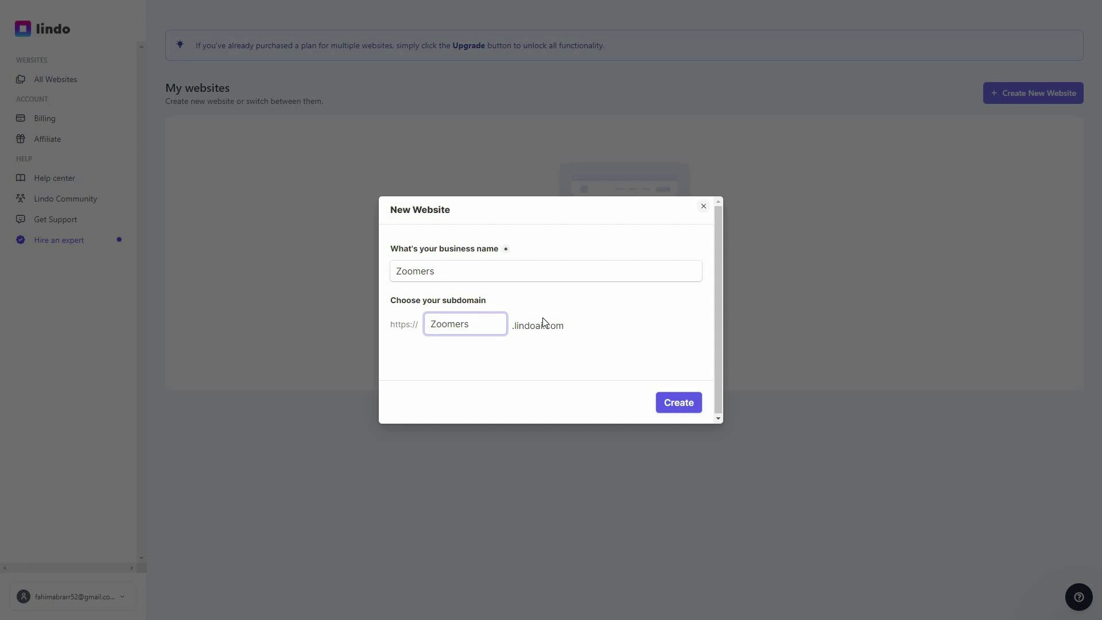
text(1)
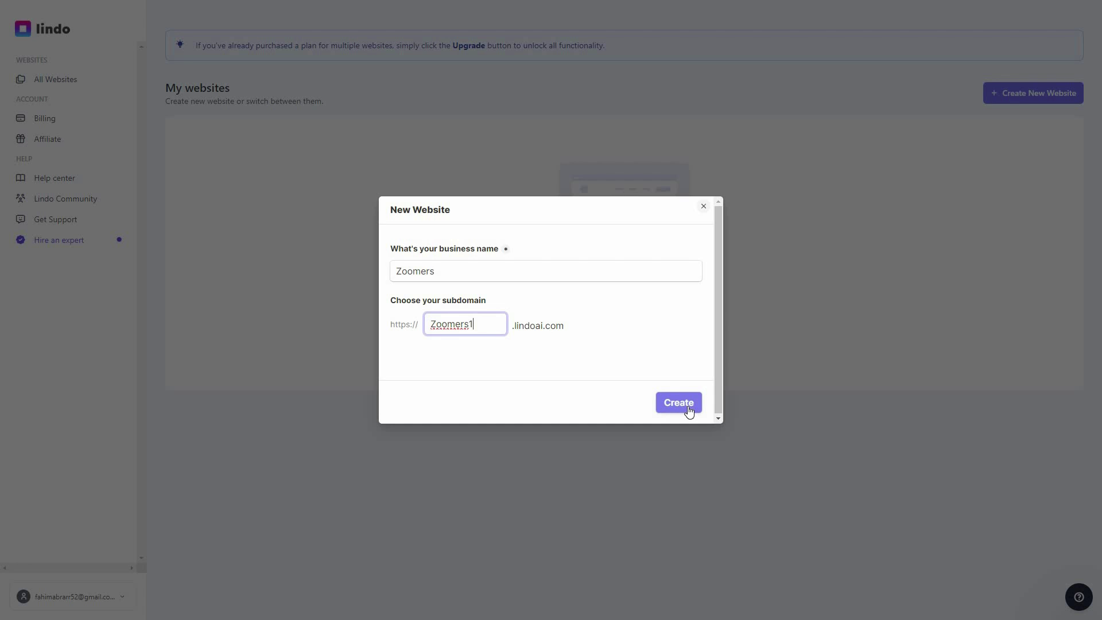
click(688, 411)
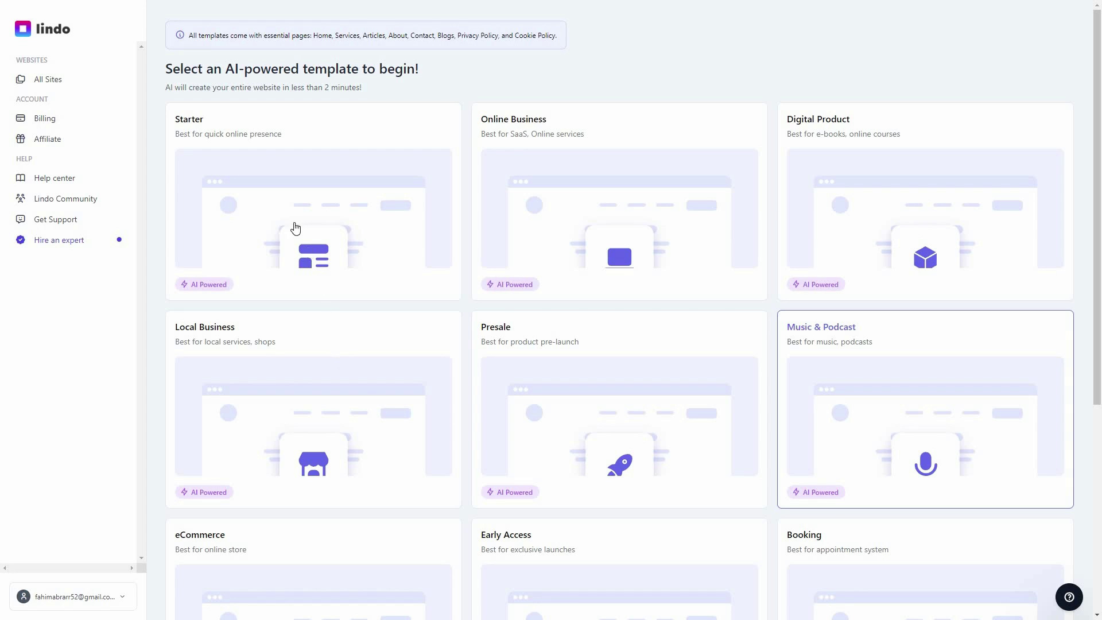
Step: Choose the Starter template, paste the Zoomers anime-fashion text as the product description, and generate the website in English
click(279, 161)
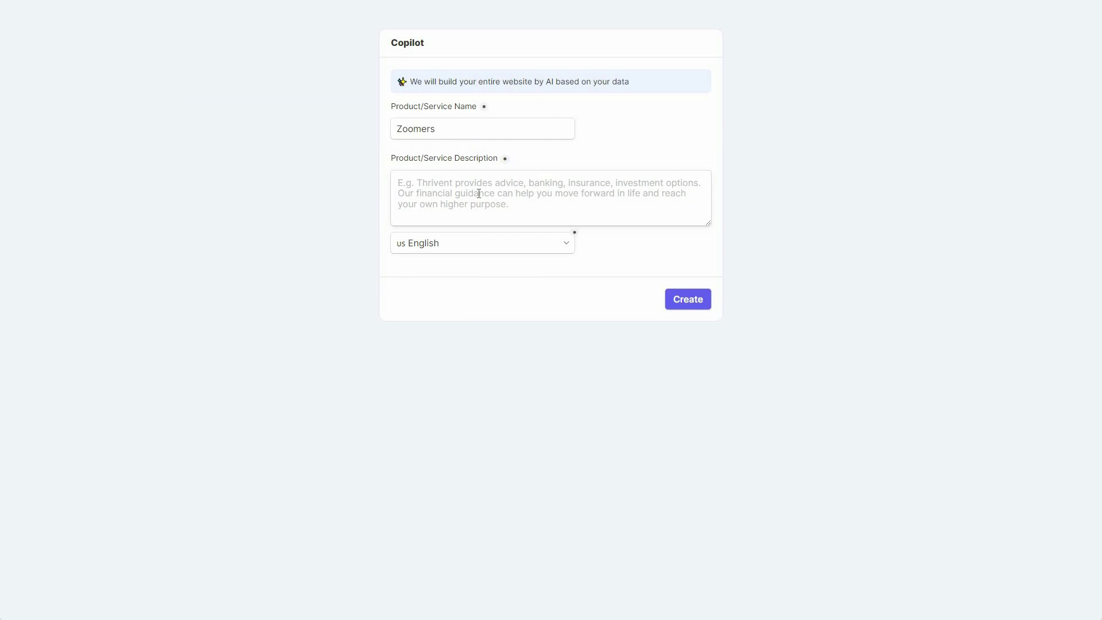
click(478, 193)
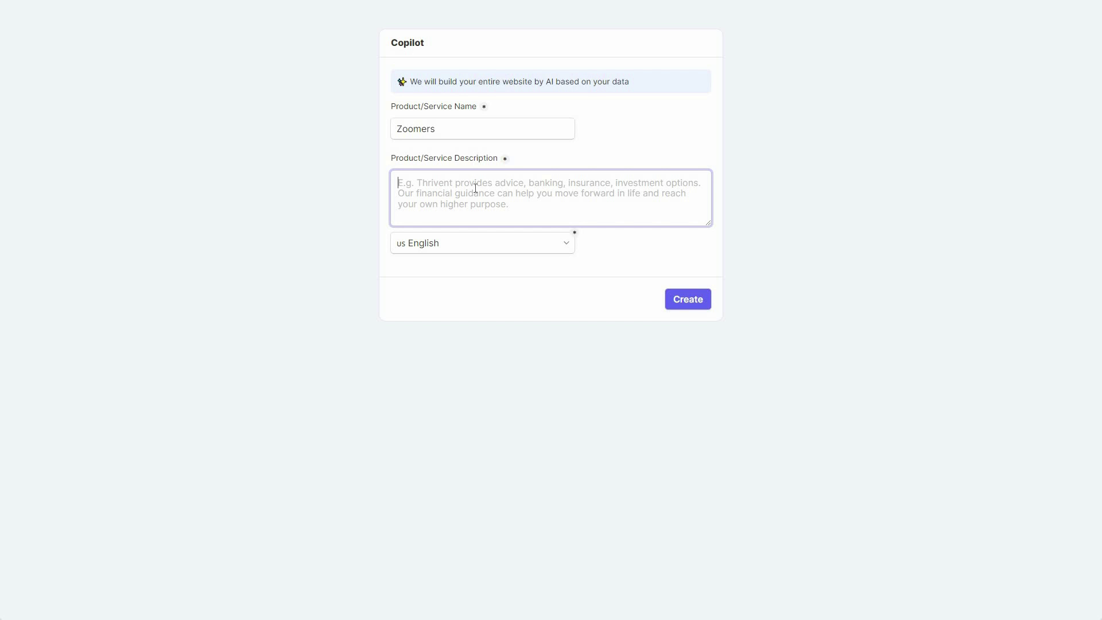
right_click(419, 180)
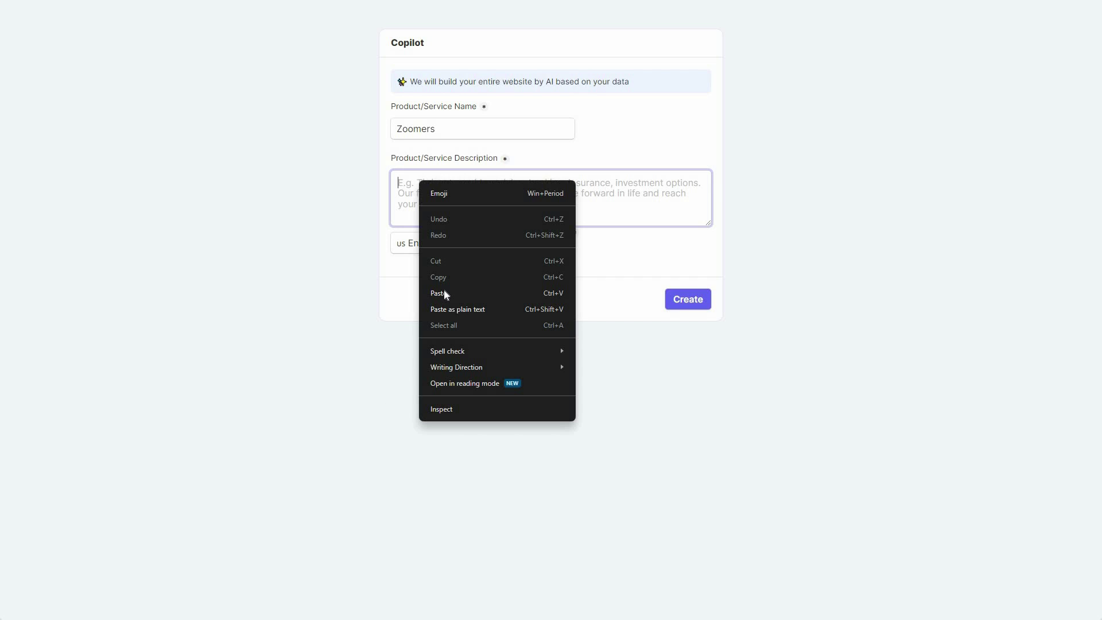
key(Return)
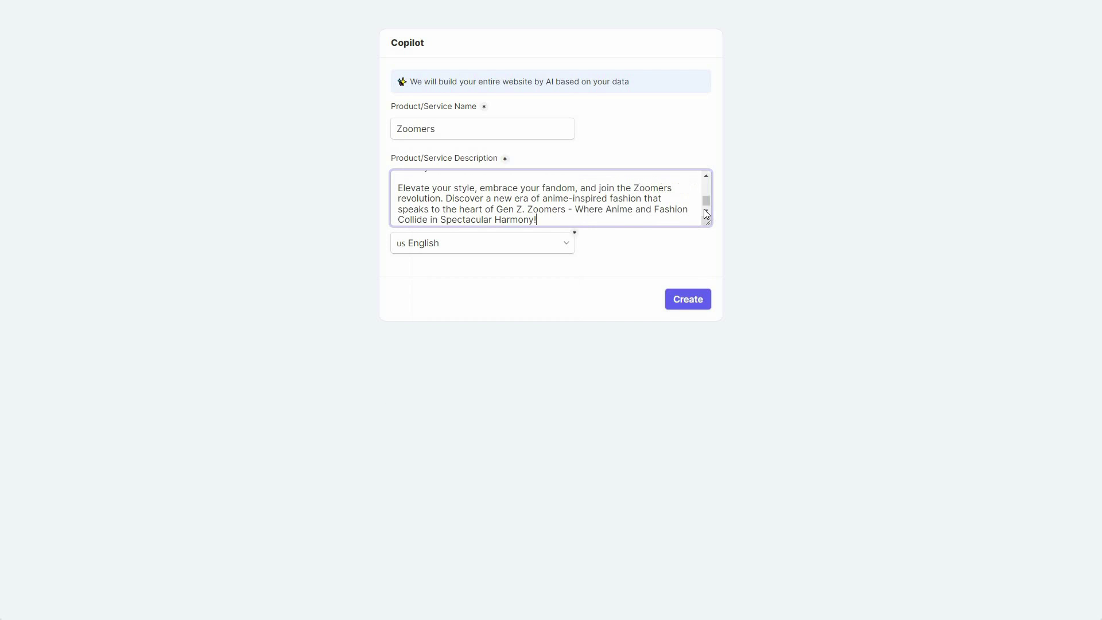
scroll(525, 221, up, 10)
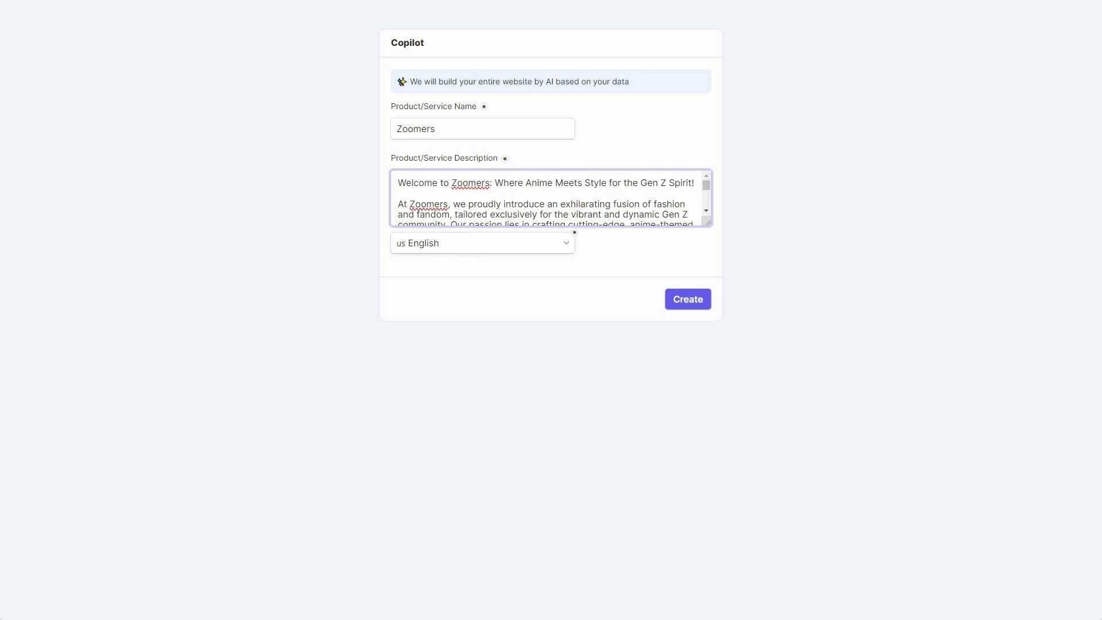
click(689, 305)
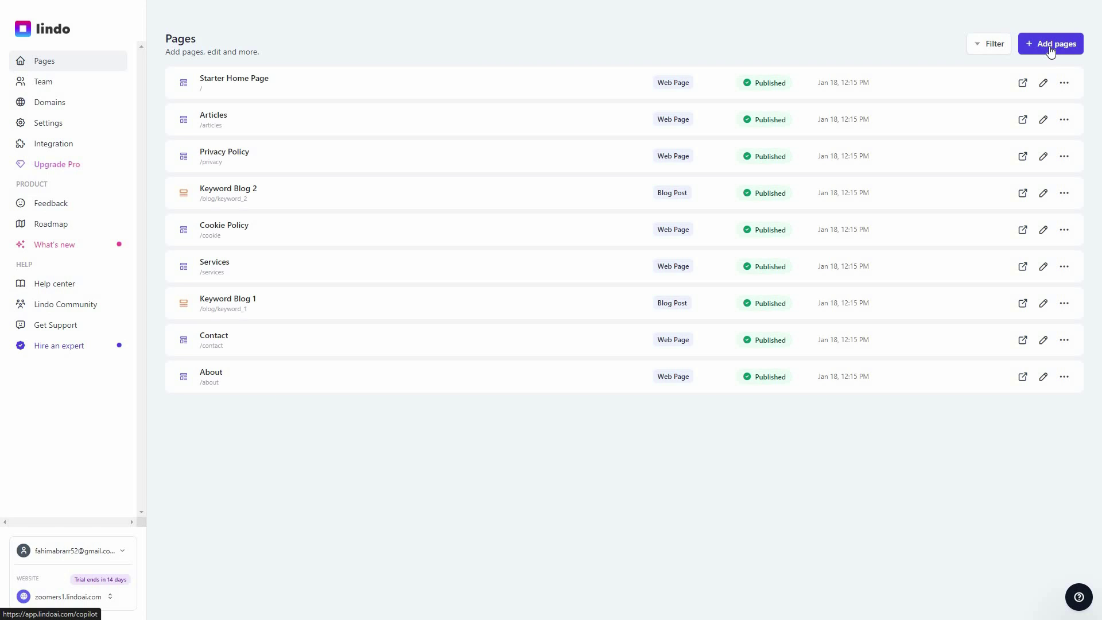
Step: Open the Starter Home Page, look through its preview down to the footer, and return to the editor
click(253, 83)
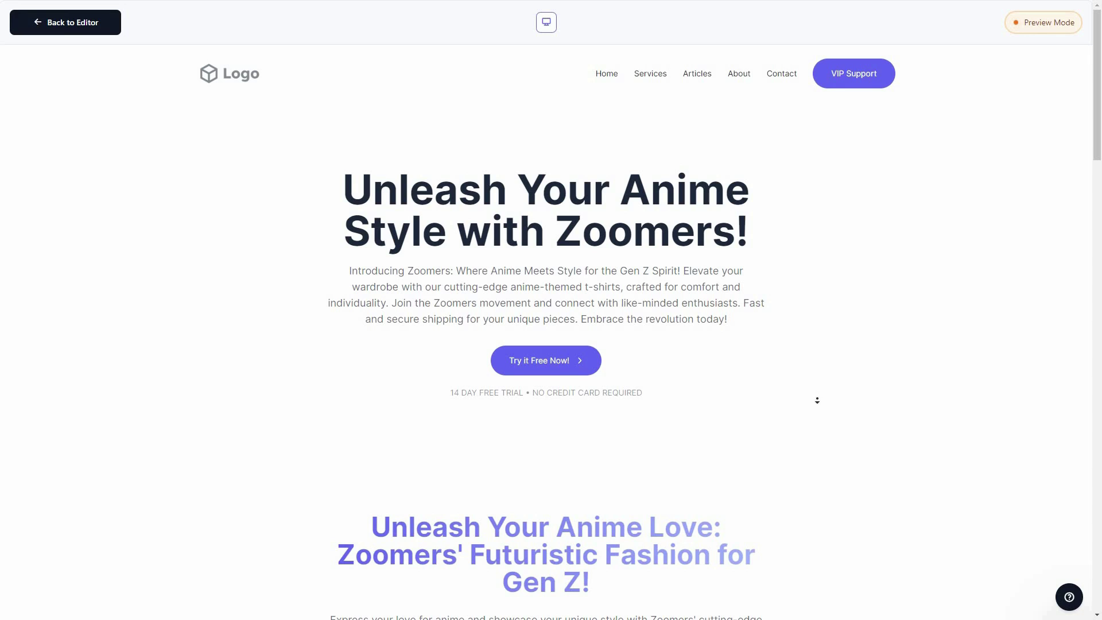
scroll(818, 400, down, 3)
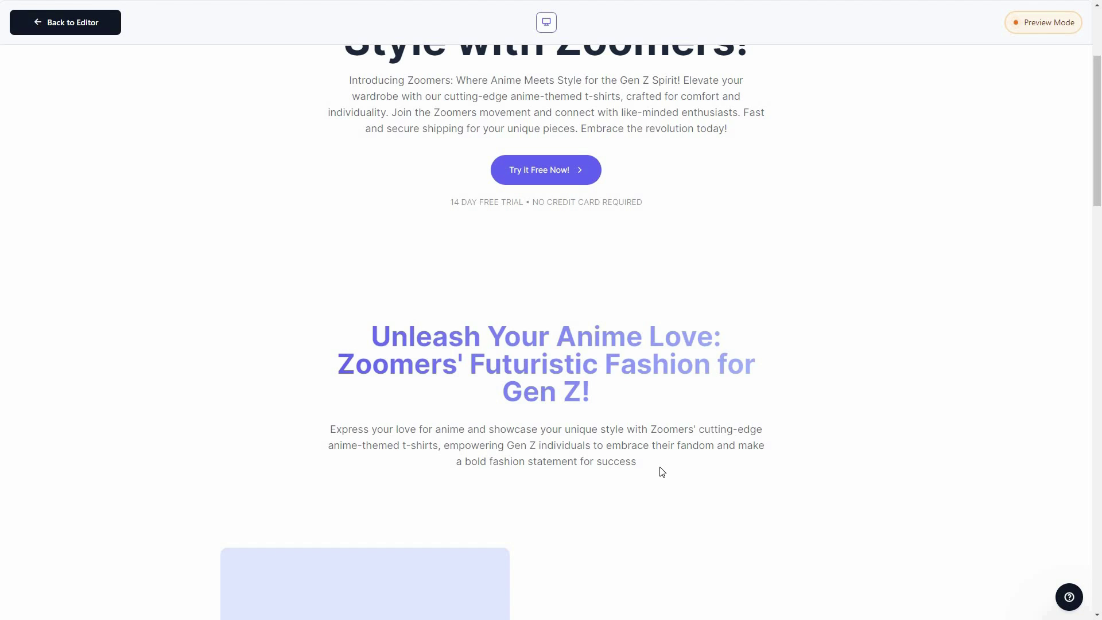
scroll(808, 421, down, 6)
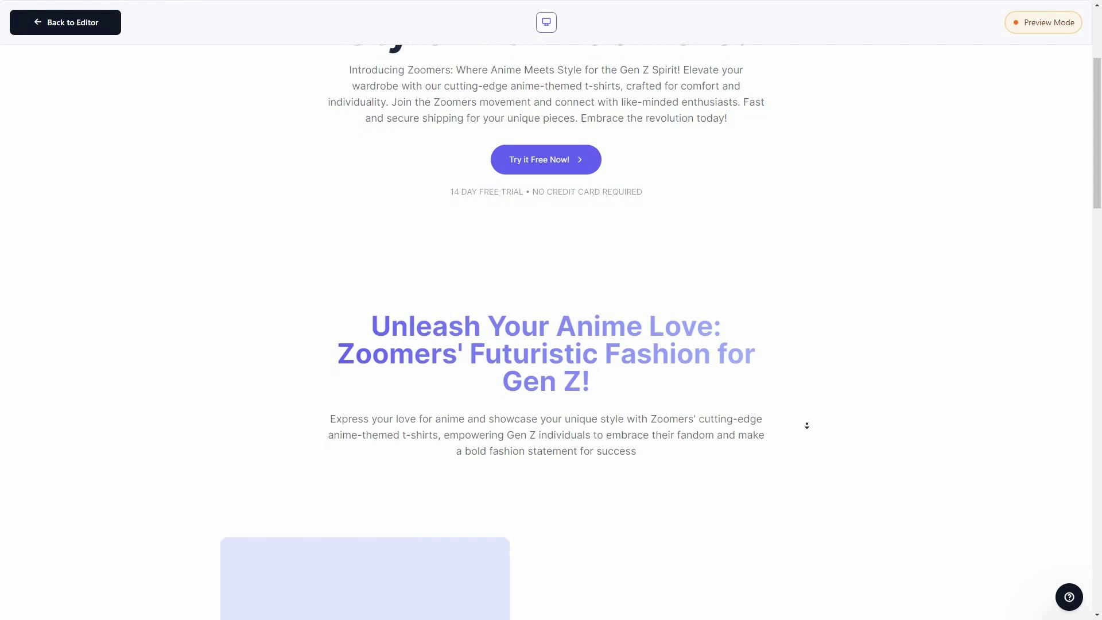
scroll(813, 430, down, 9)
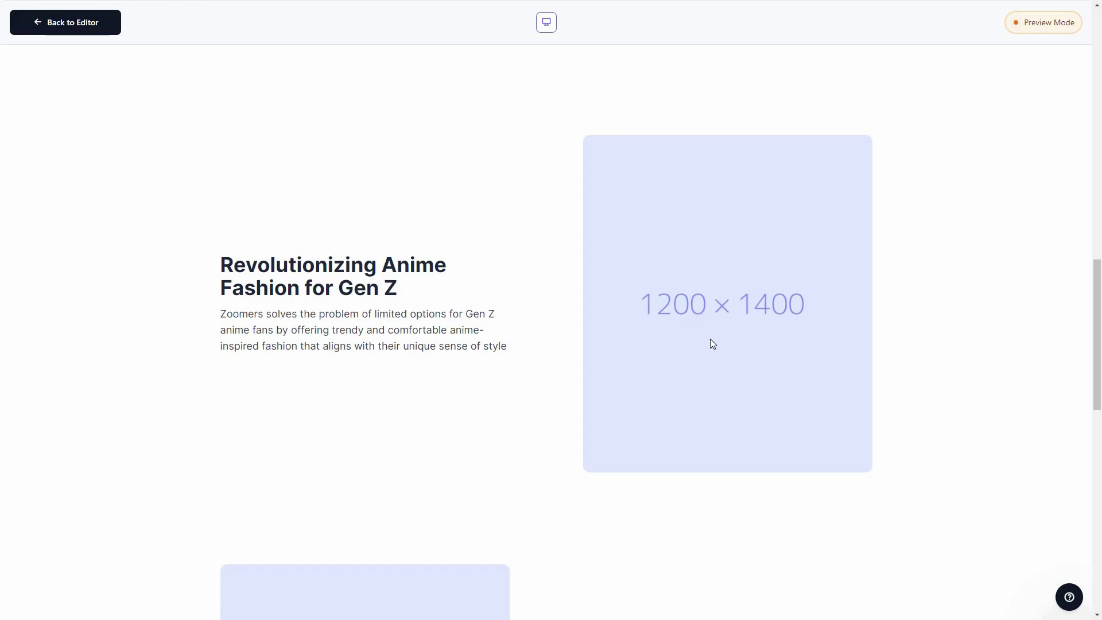
middle_click(939, 334)
scroll(930, 385, down, 14)
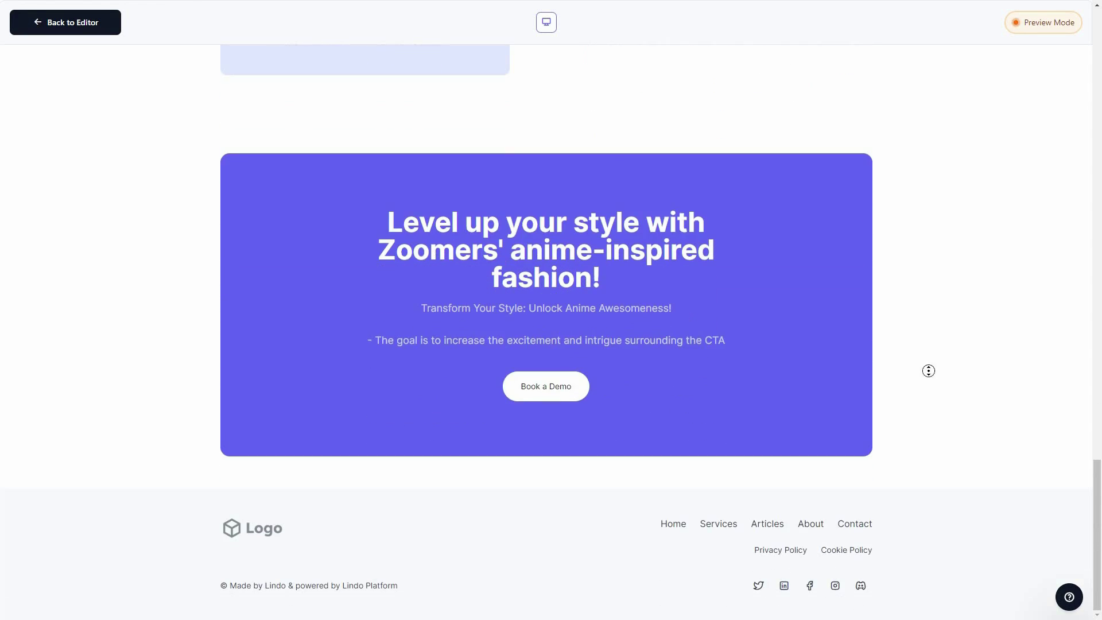
key(Home)
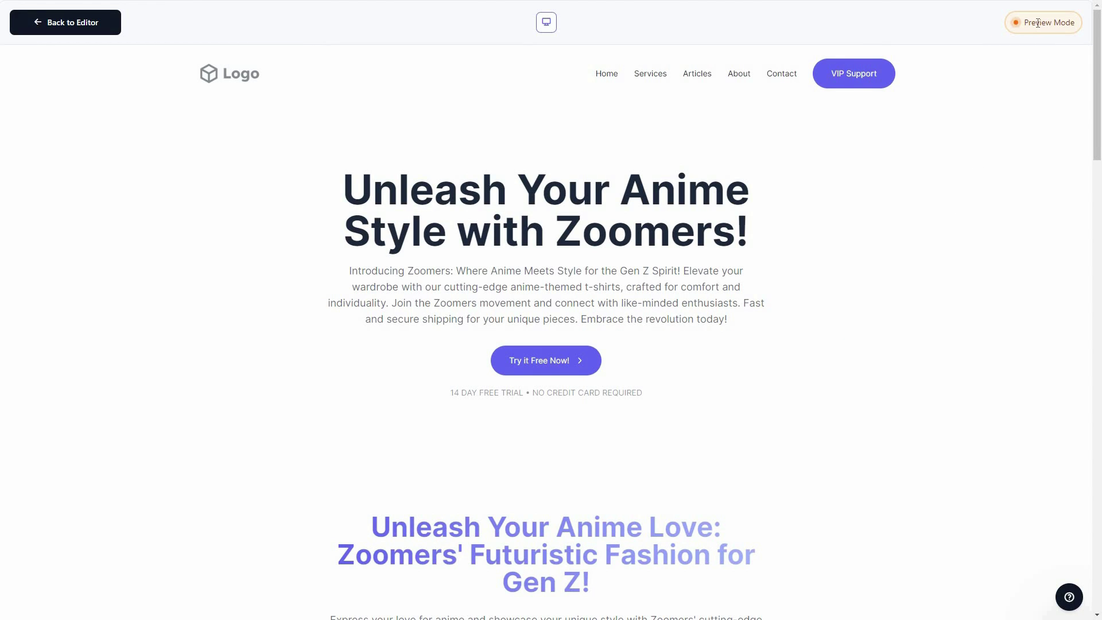
key(Escape)
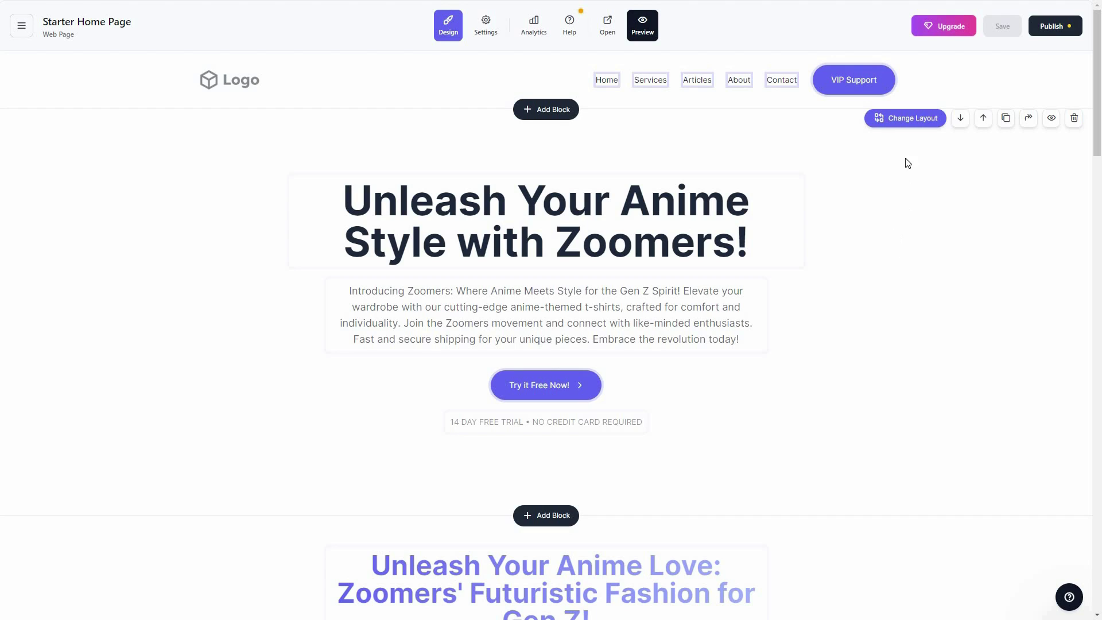
Step: Look through the layout variations offered for the hero block and close them without choosing one
click(899, 124)
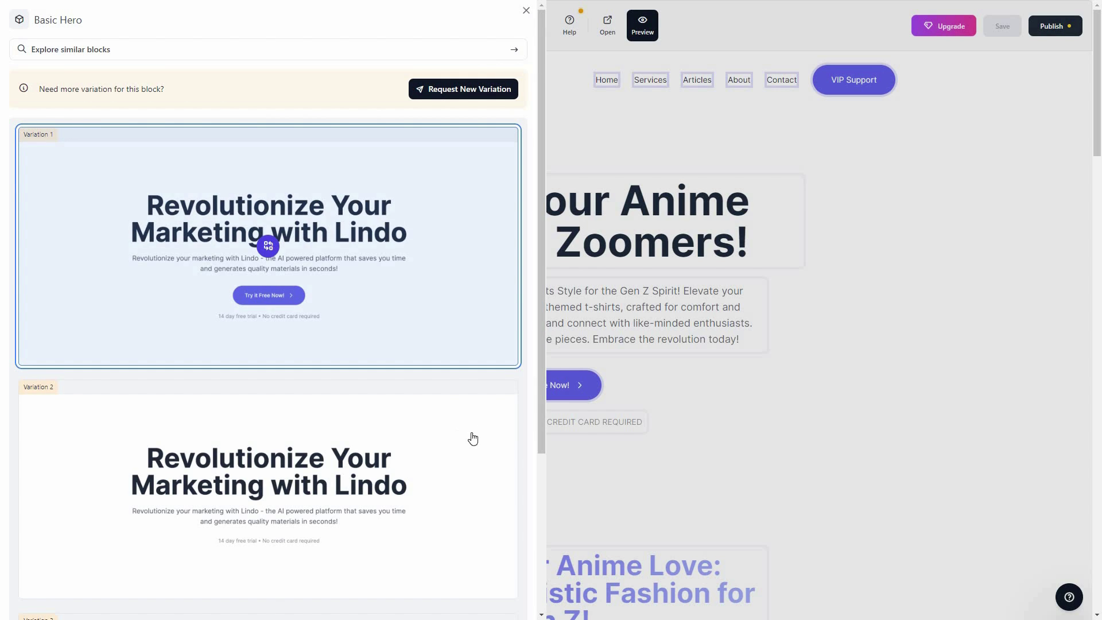
scroll(280, 157, down, 3)
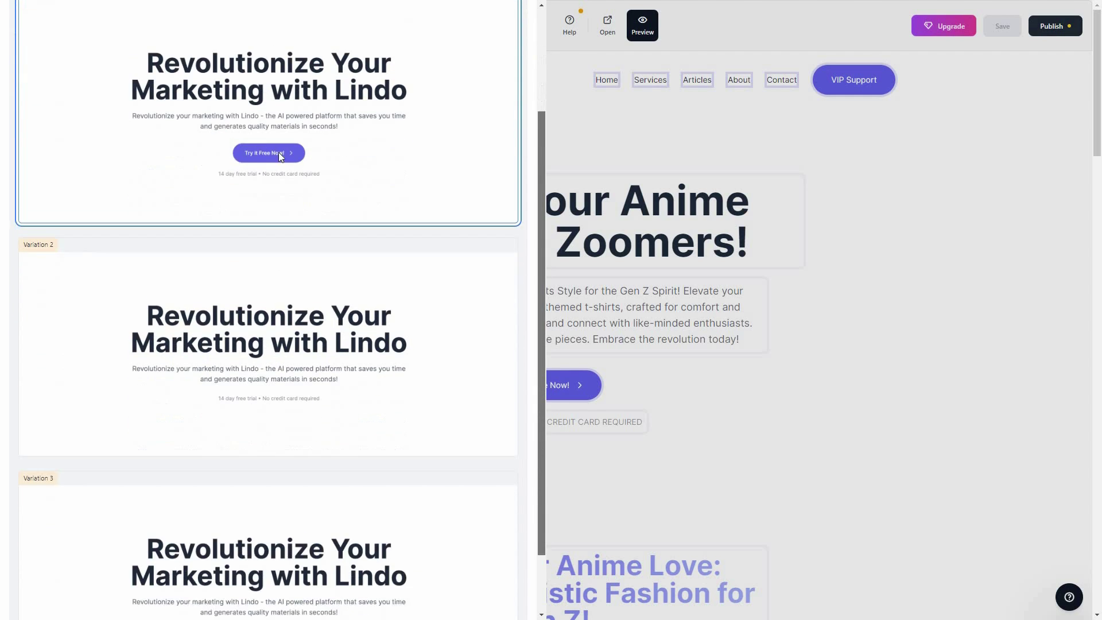
scroll(281, 157, down, 2)
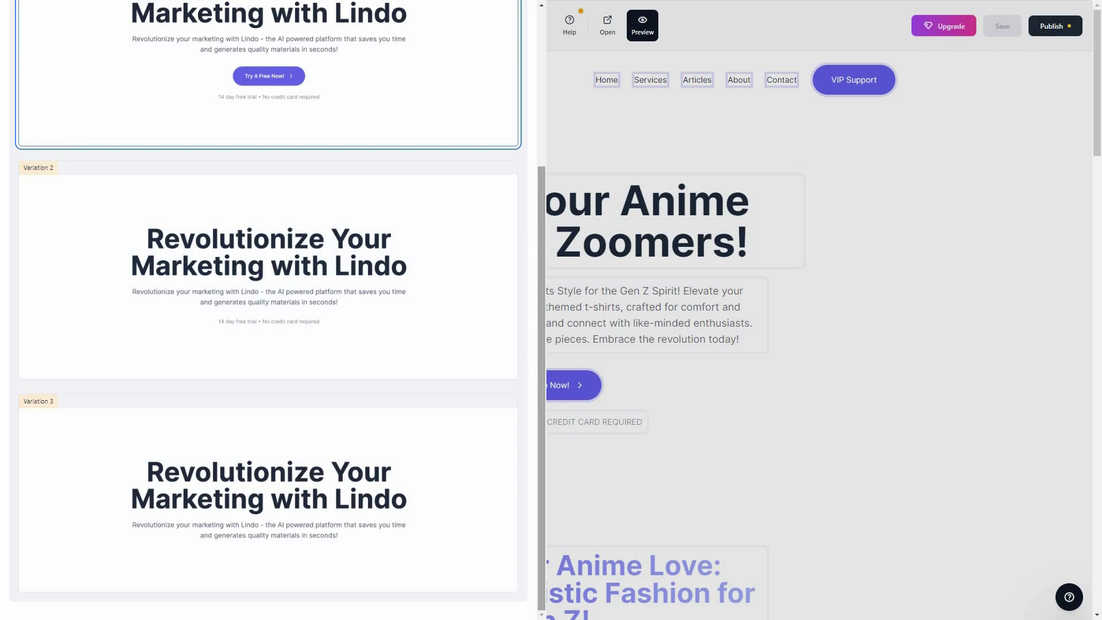
drag(539, 363, 533, 214)
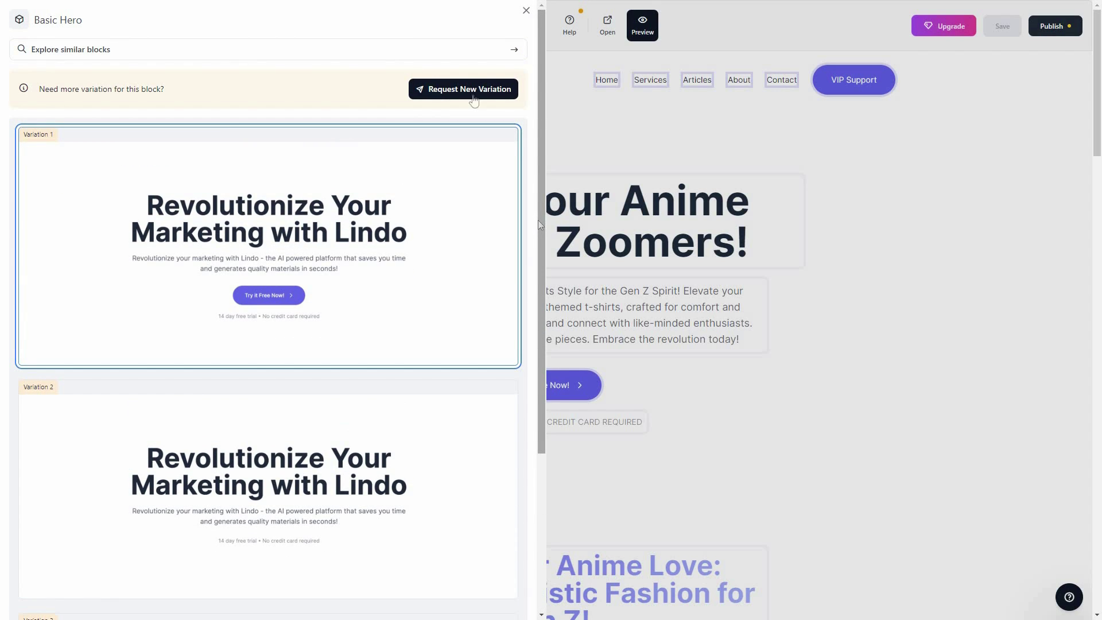
click(939, 166)
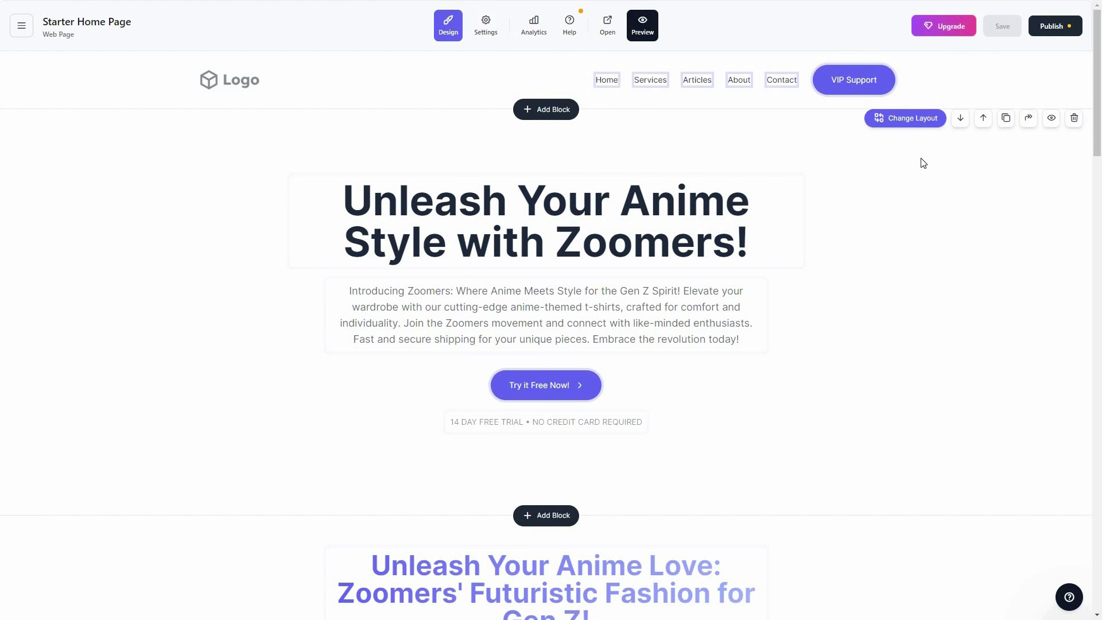
Step: Open the built-in block library for the spot above the hero section and show only the Pricing blocks
click(554, 113)
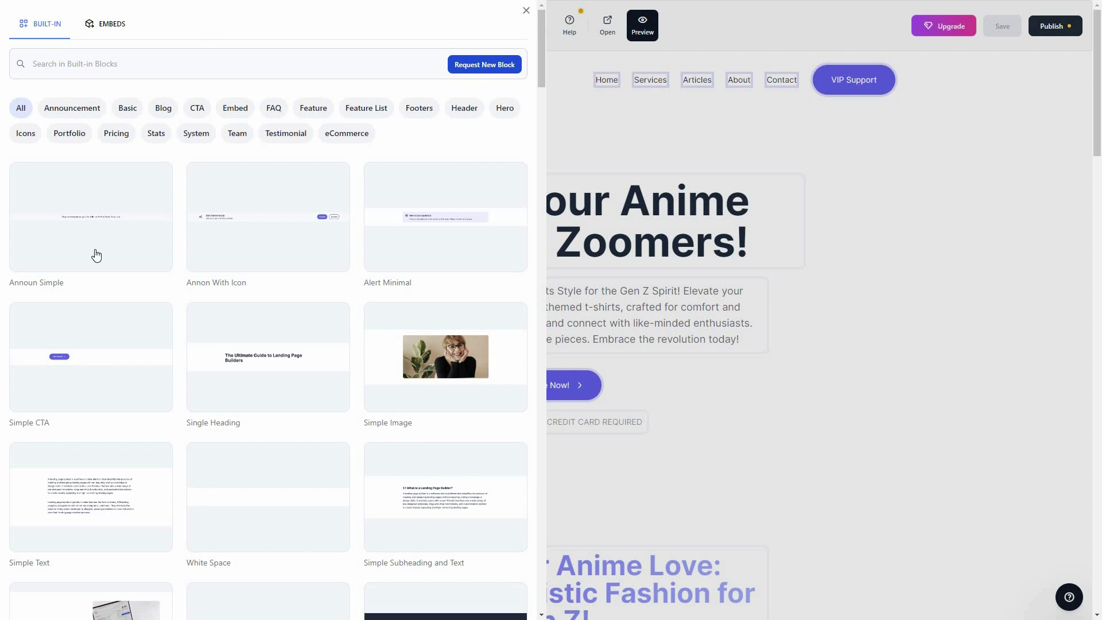
mouse_move(67, 395)
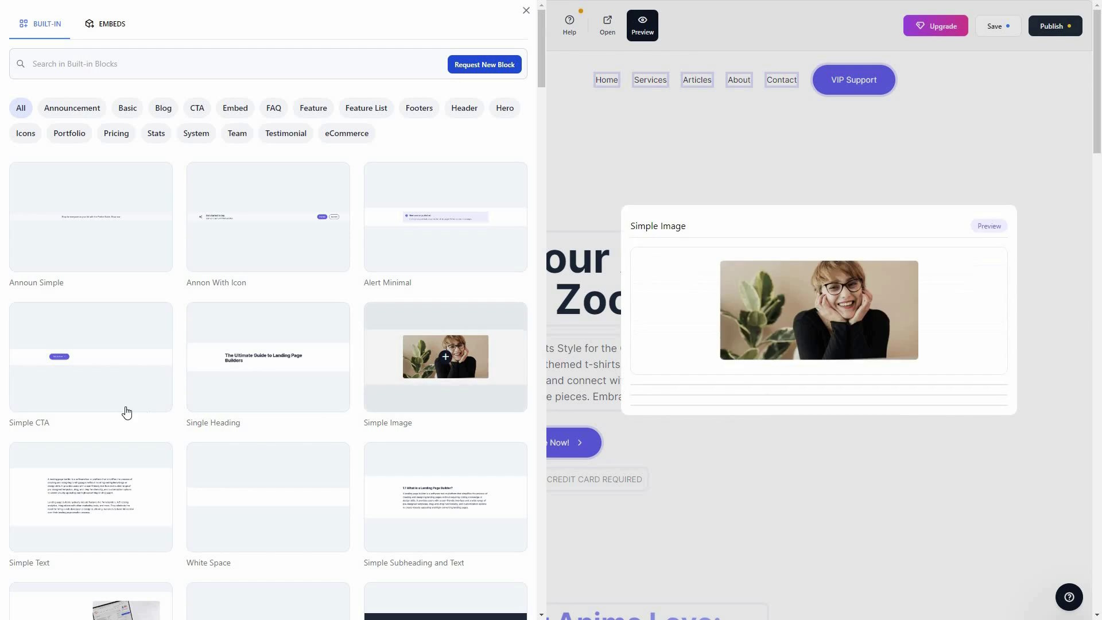
mouse_move(283, 391)
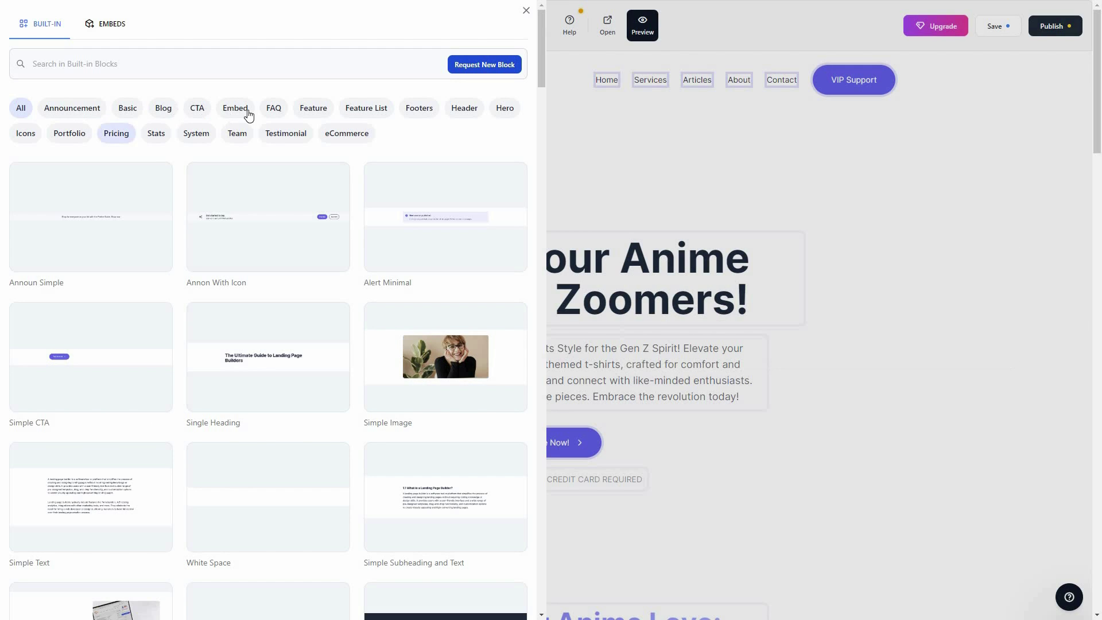
click(117, 138)
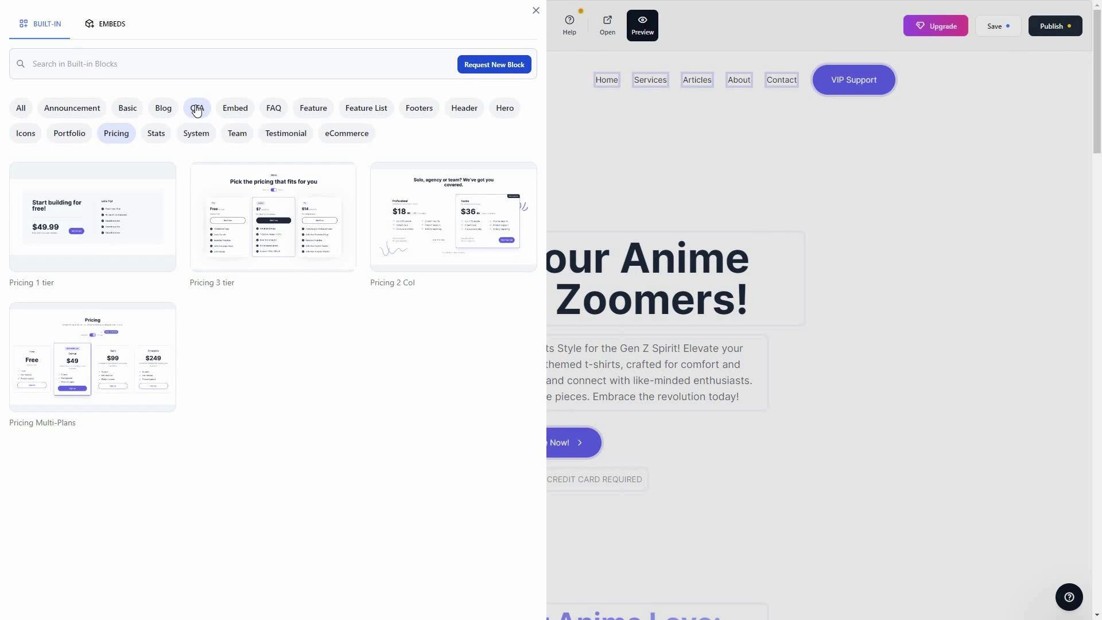
Step: Browse the CTA, Stats, Blog, Testimonial and eCommerce categories of the built-in block library
click(196, 111)
click(156, 133)
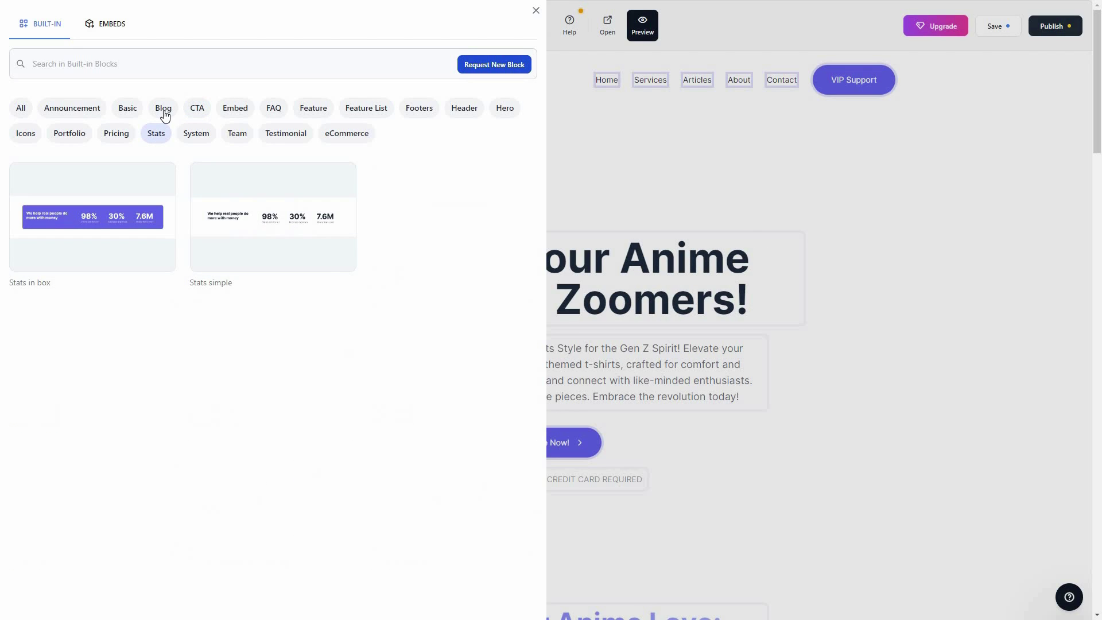
click(165, 113)
click(281, 136)
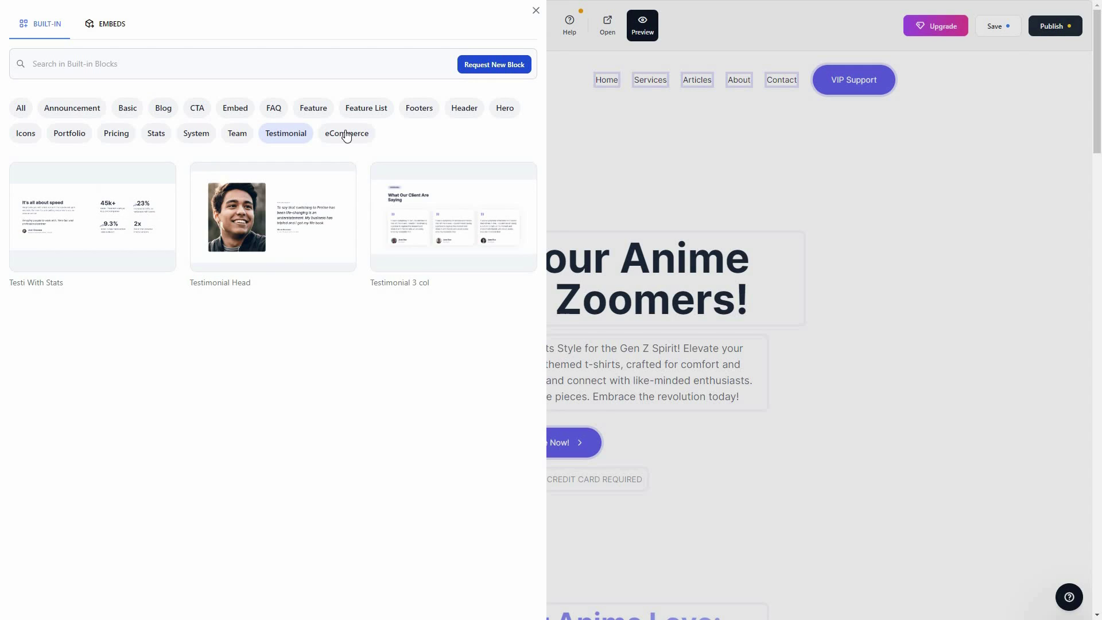
click(346, 134)
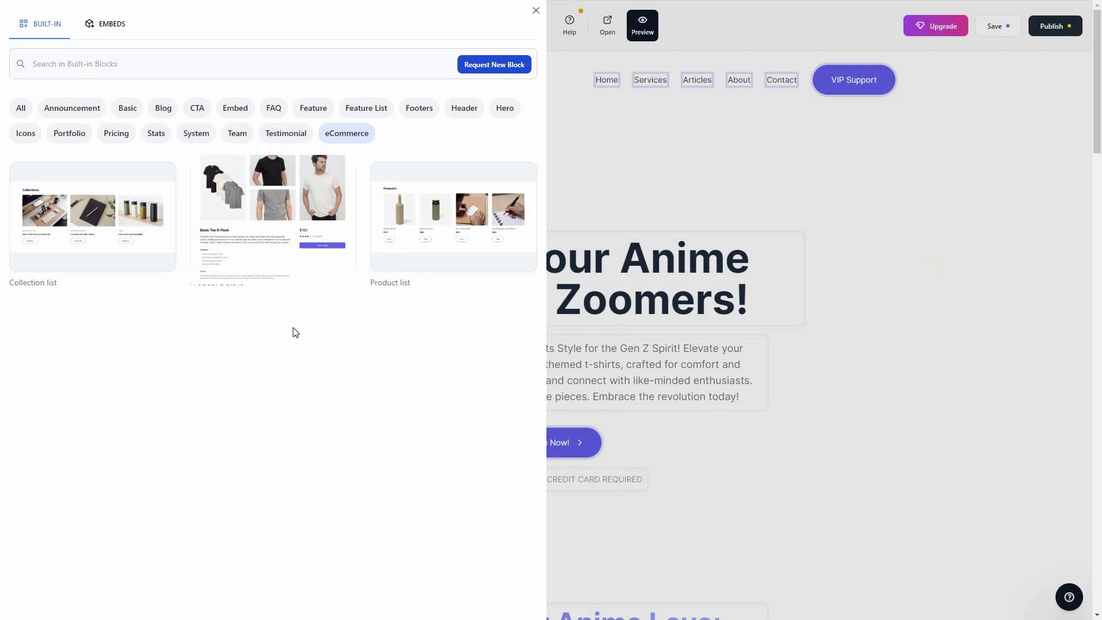
Step: Look through the available embed blocks down to the end of the list and close the block library without adding one
click(109, 29)
mouse_move(477, 182)
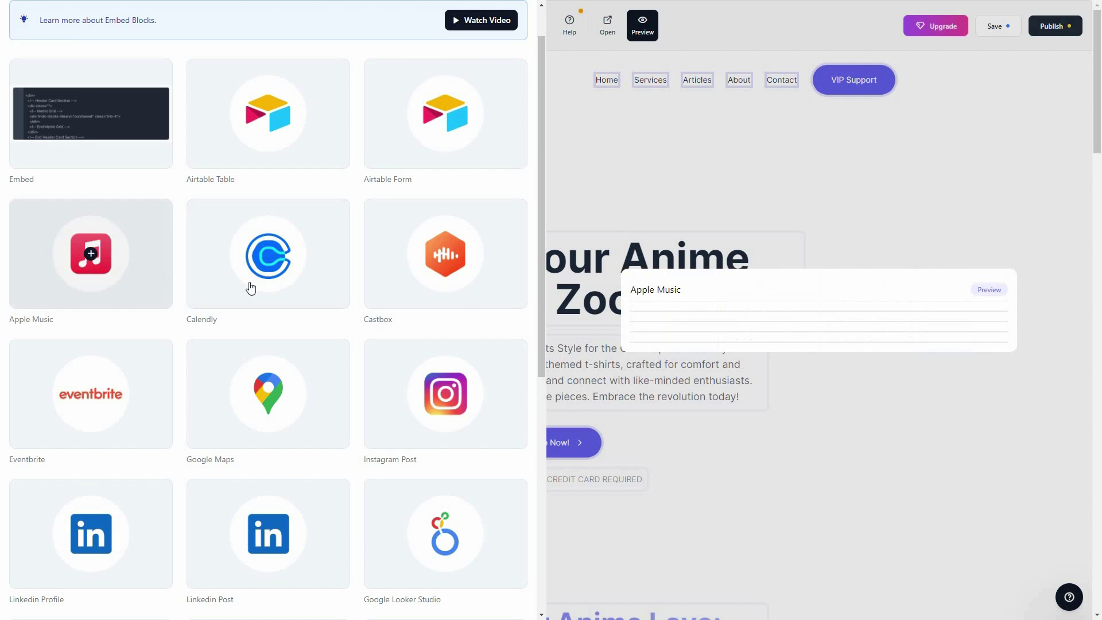
scroll(528, 379, down, 3)
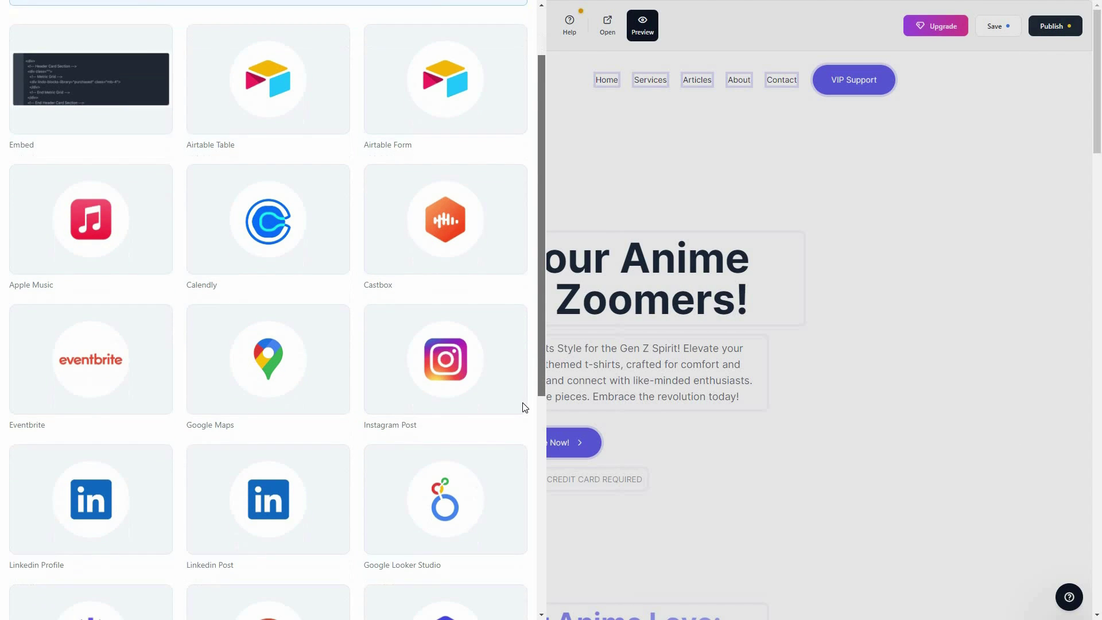
drag(539, 453, 549, 595)
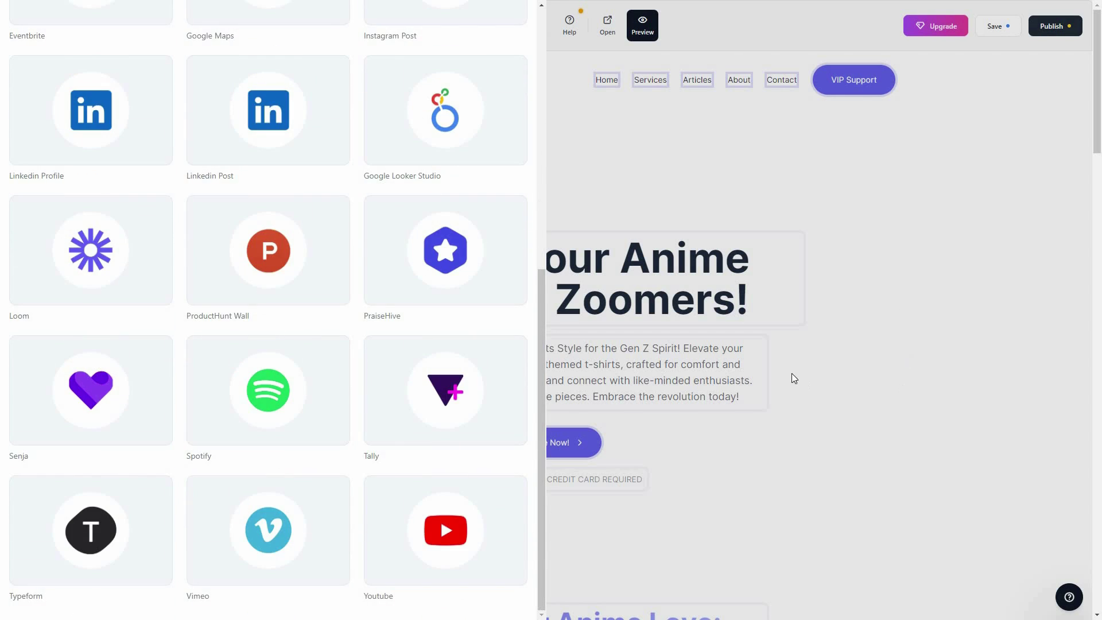
click(860, 362)
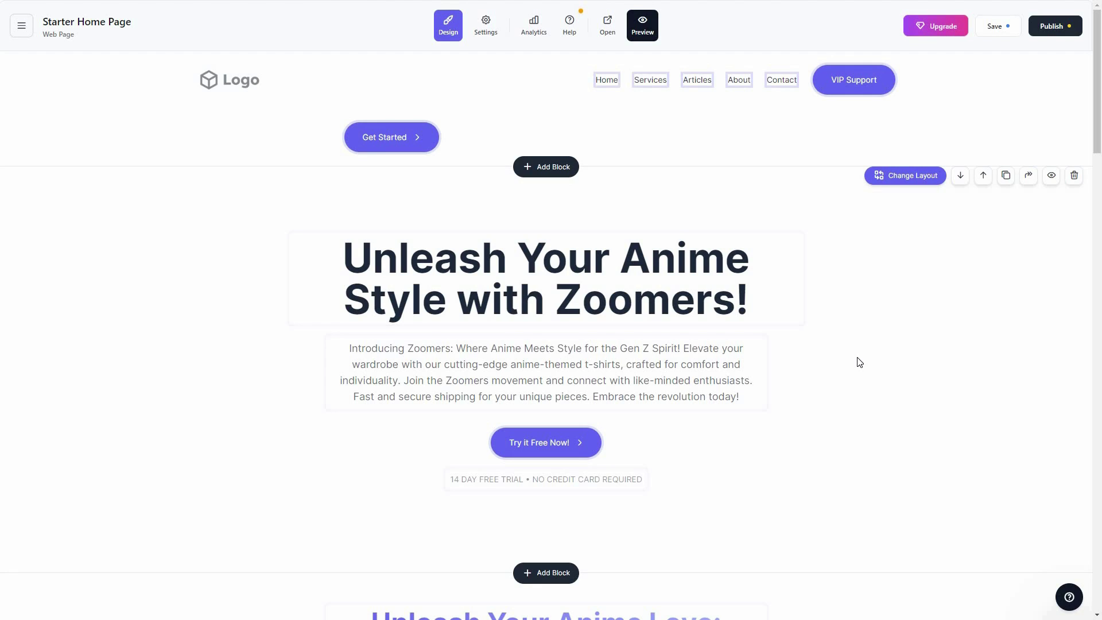
Step: Open the page design options, try the dark, grey and blue-tinted modes, and return to the white light mode
click(449, 26)
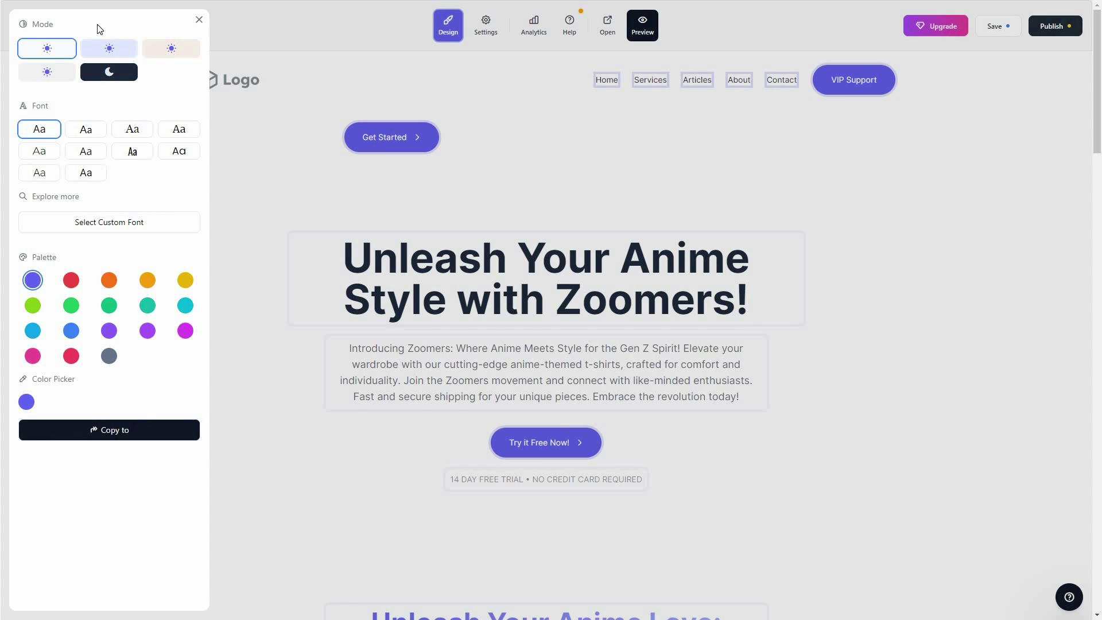
click(107, 73)
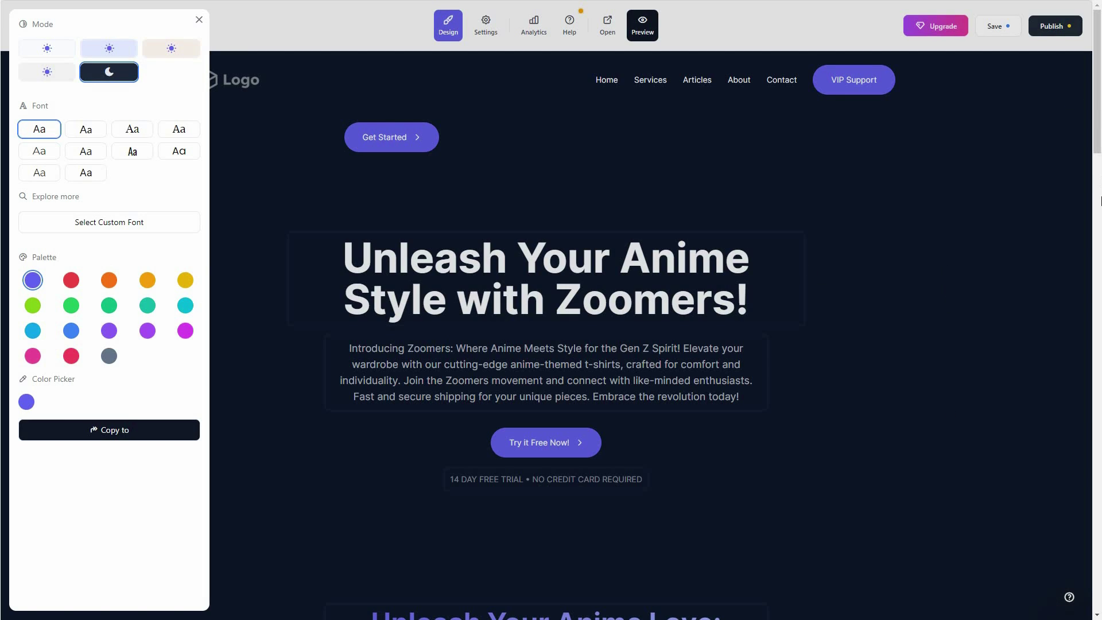
scroll(1100, 187, down, 8)
scroll(263, 190, up, 8)
click(163, 57)
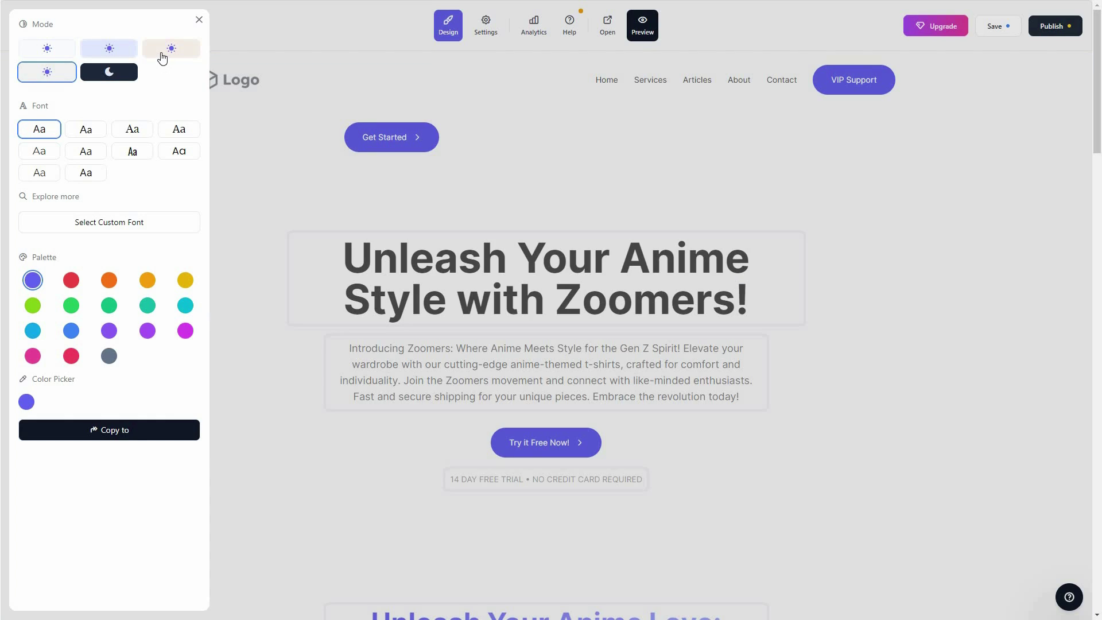
click(93, 54)
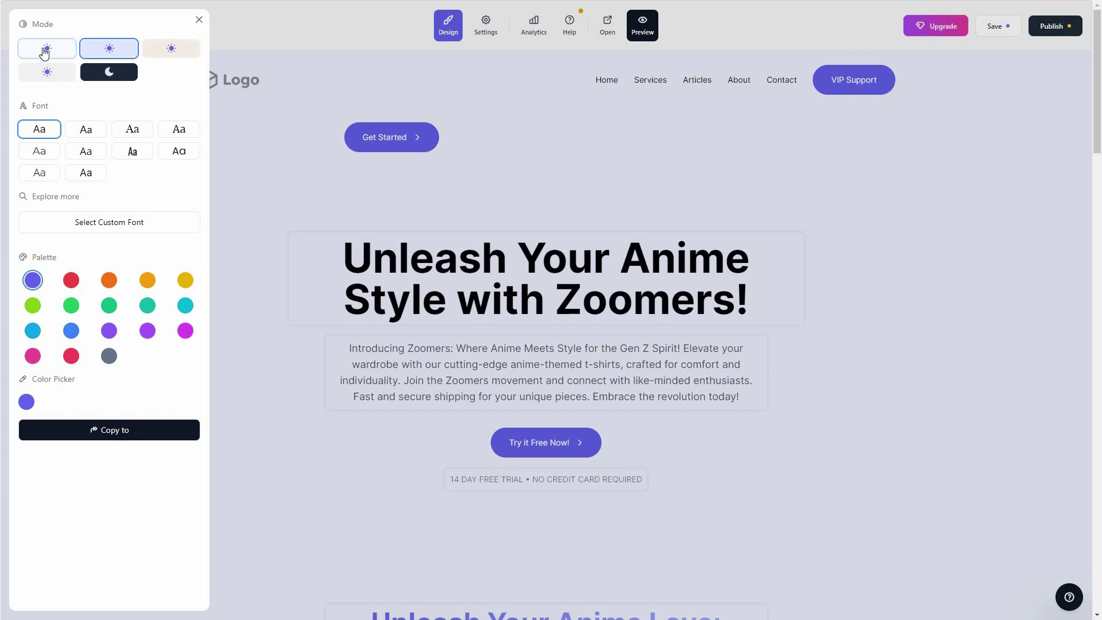
click(45, 52)
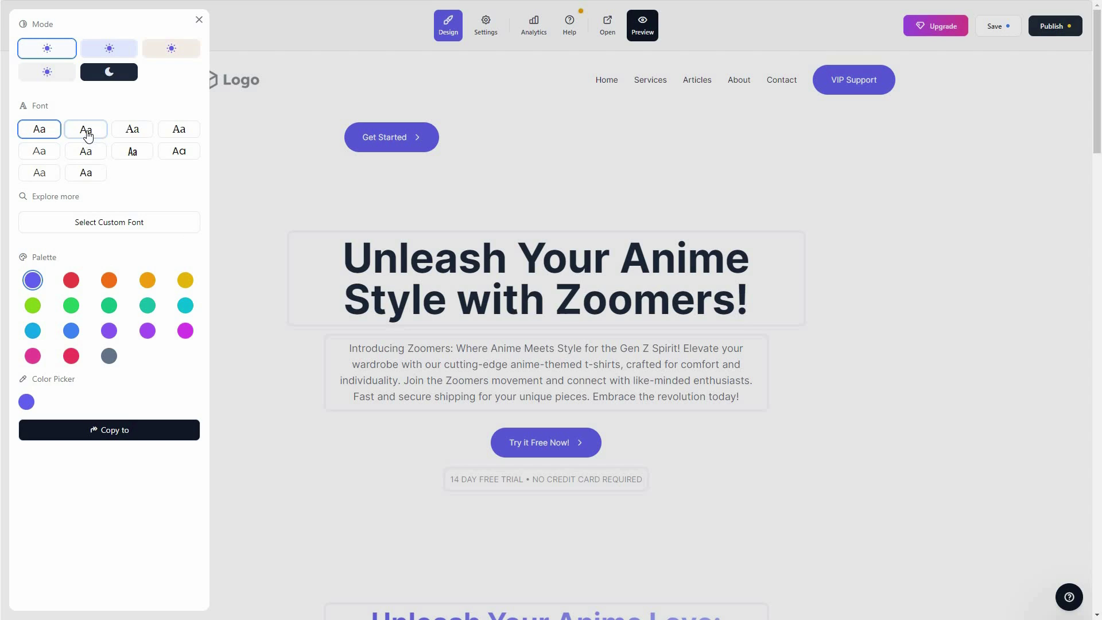
Step: Apply the second preset font to the page, keep the indigo palette color after trying orange, and close the design options
click(94, 135)
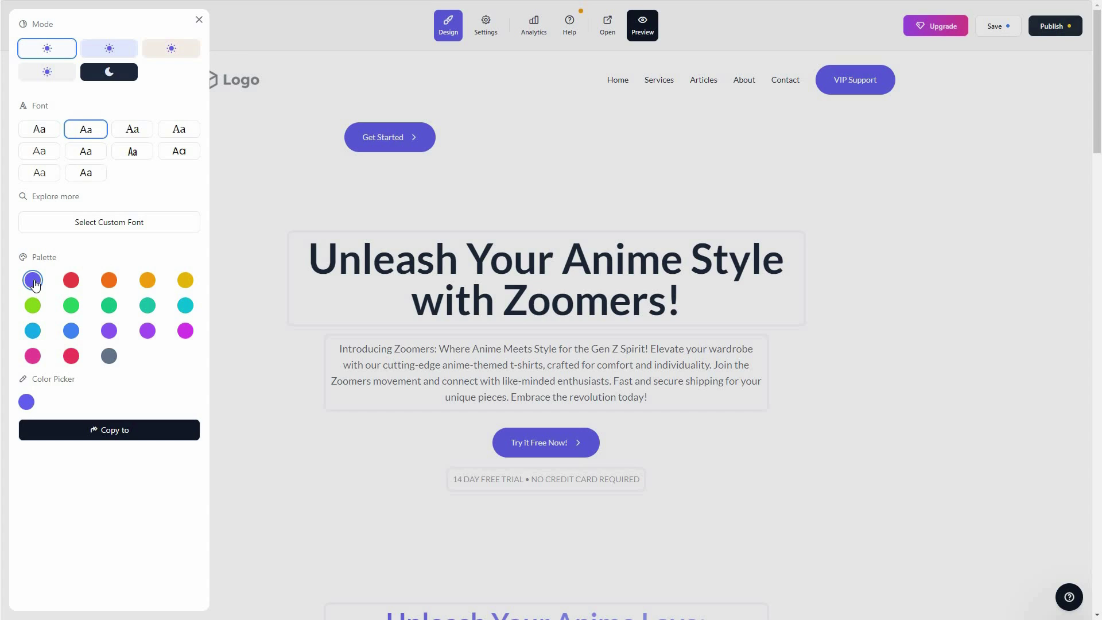
click(109, 280)
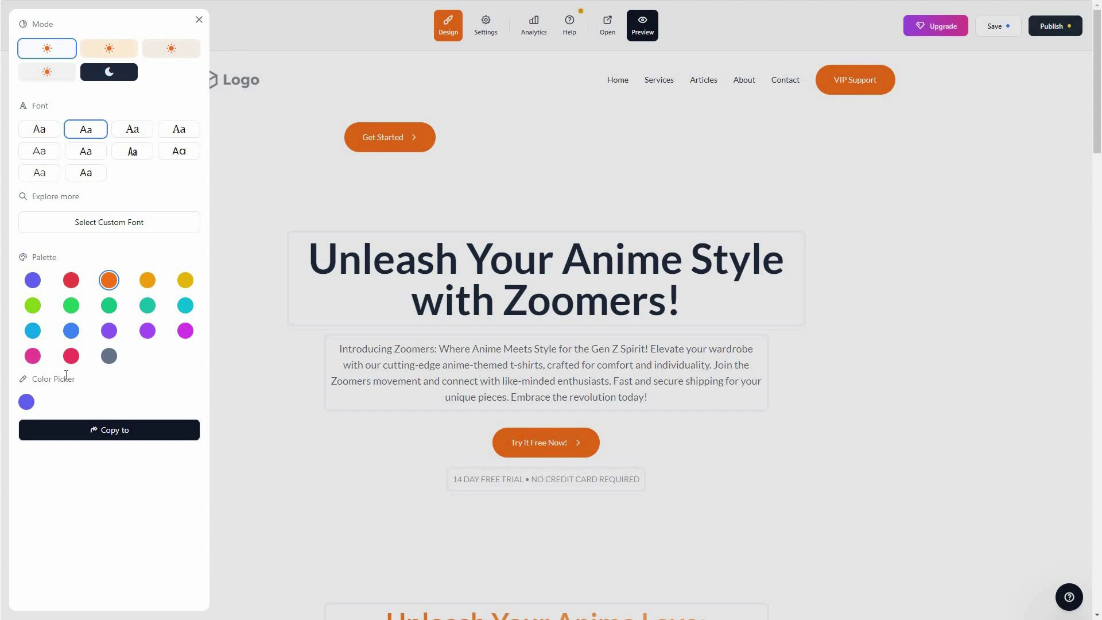
click(33, 280)
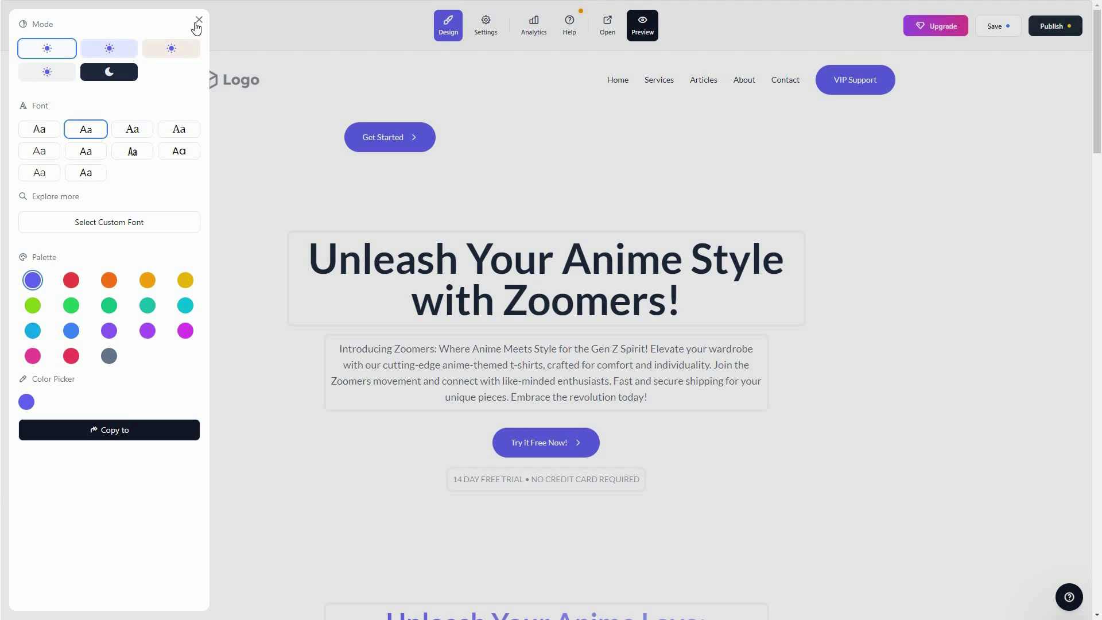
click(317, 204)
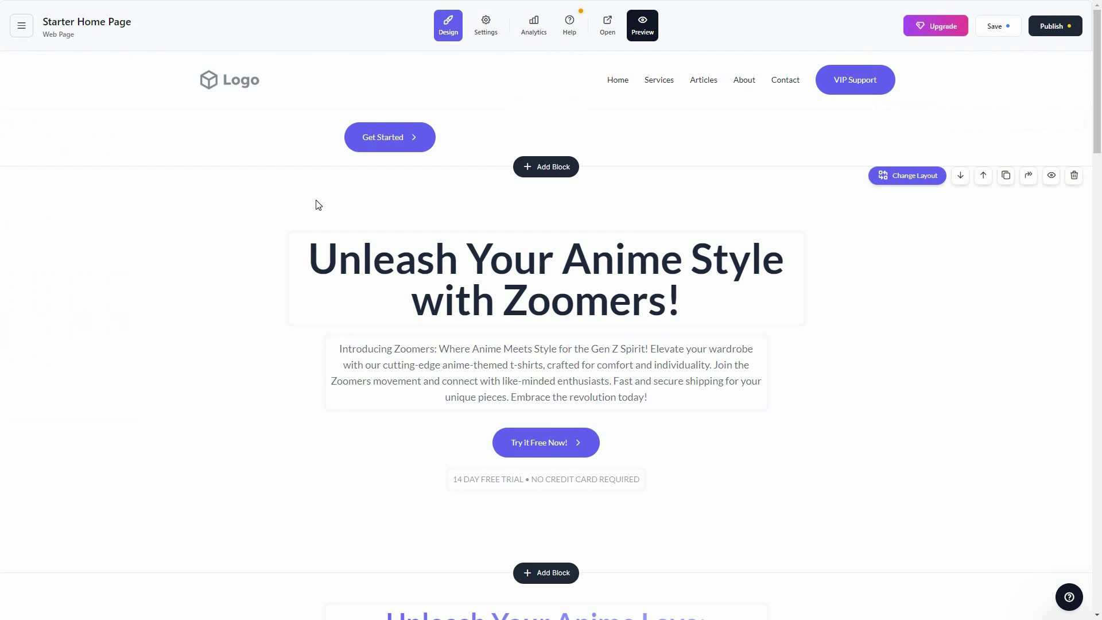
Step: Open the page settings and review the SEO and social page titles and descriptions without editing them
click(486, 28)
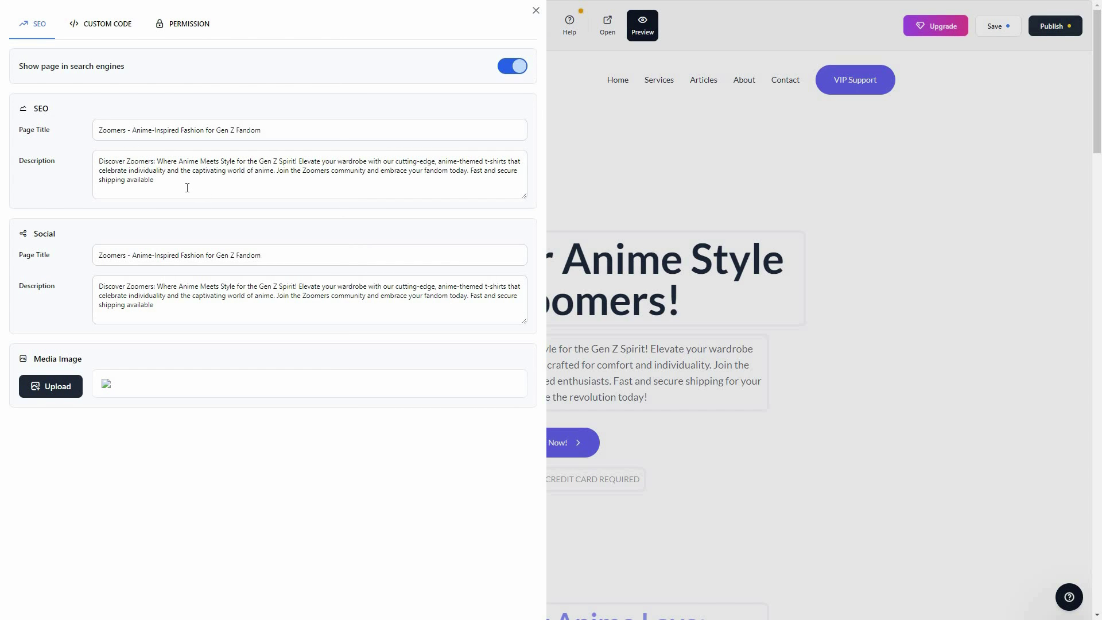
click(161, 130)
click(161, 190)
click(125, 257)
click(158, 256)
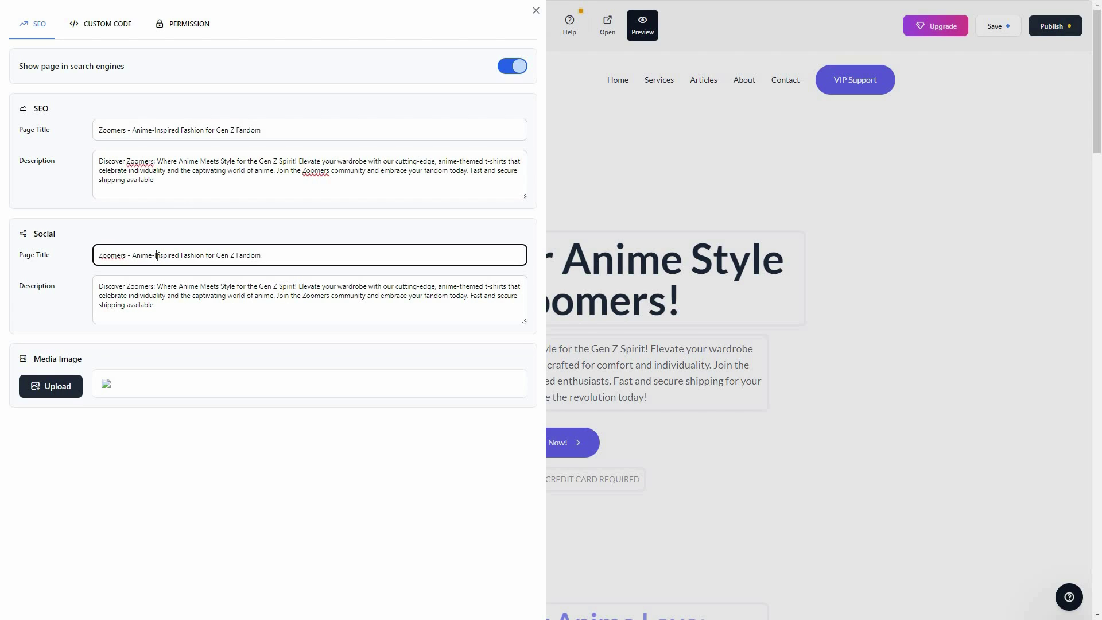
click(184, 311)
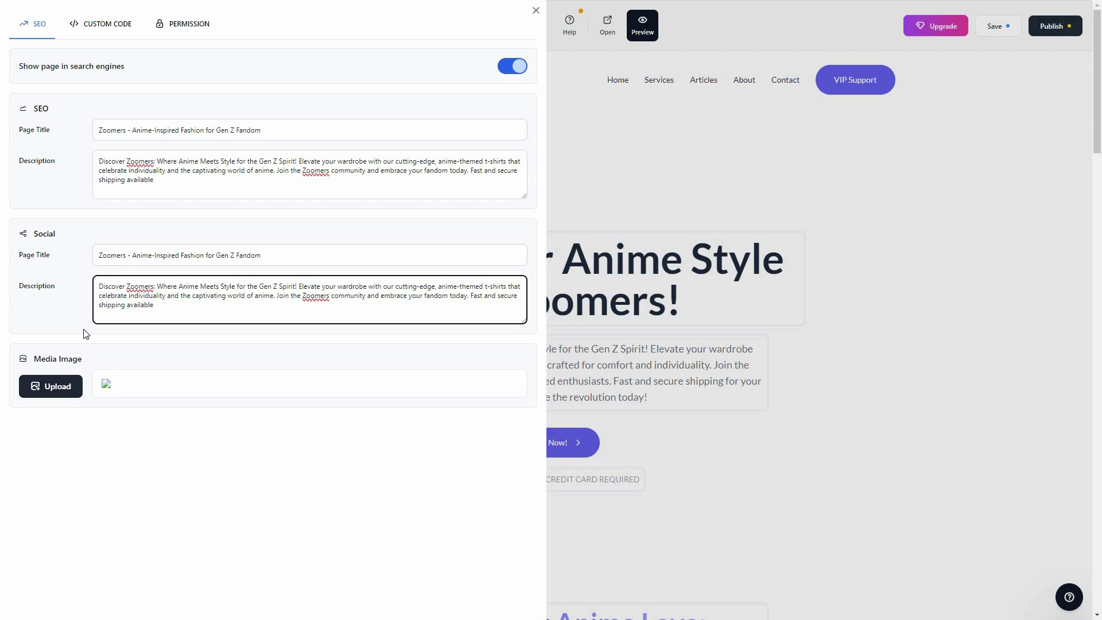
Step: Check the page's custom code and permission settings and close the page settings
click(103, 25)
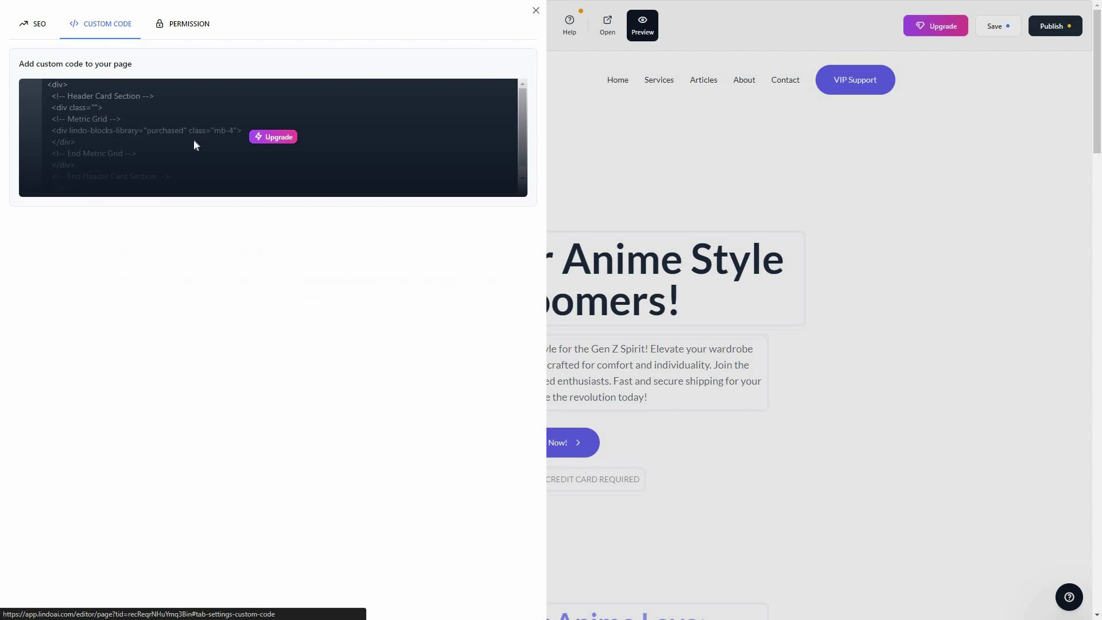
click(185, 26)
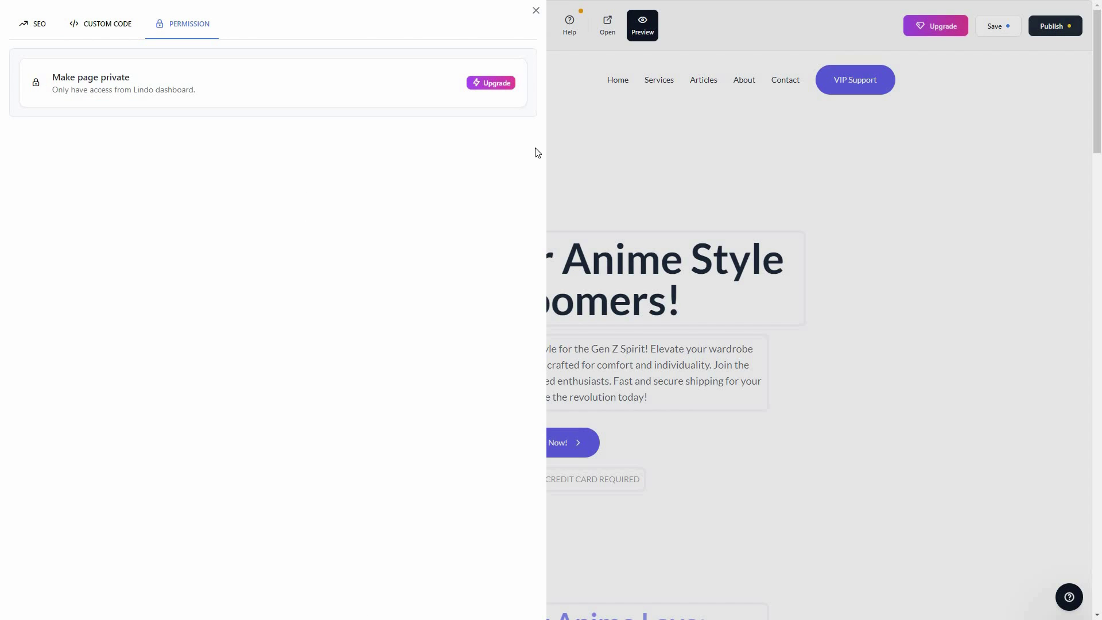
key(Escape)
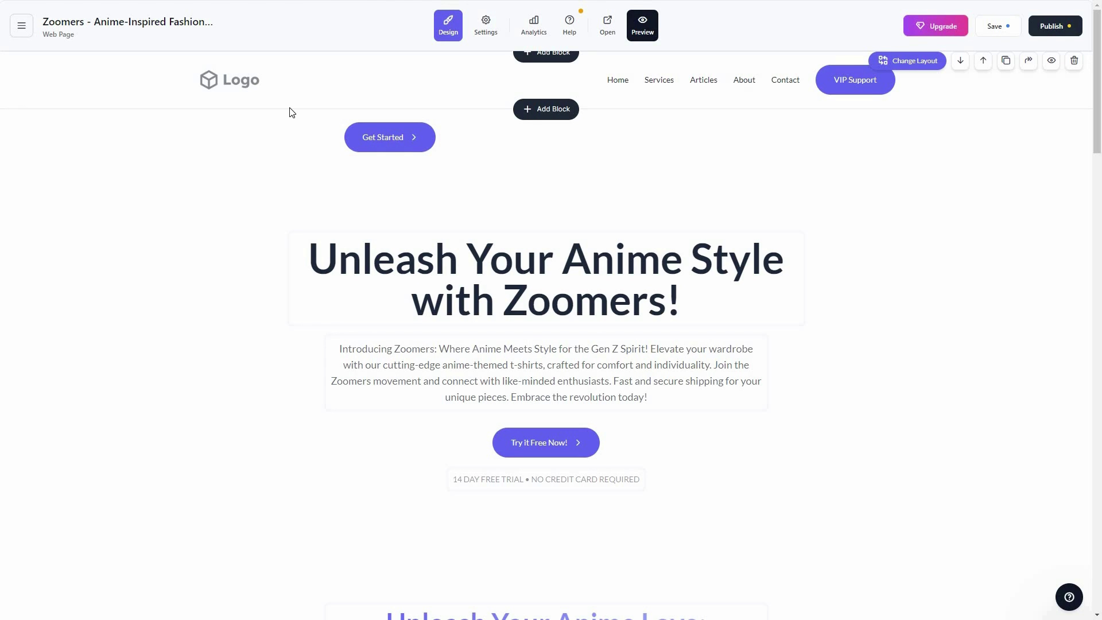
Step: Review the Dashboard, Visitors and Acquisition sections of the page analytics and close them
click(540, 31)
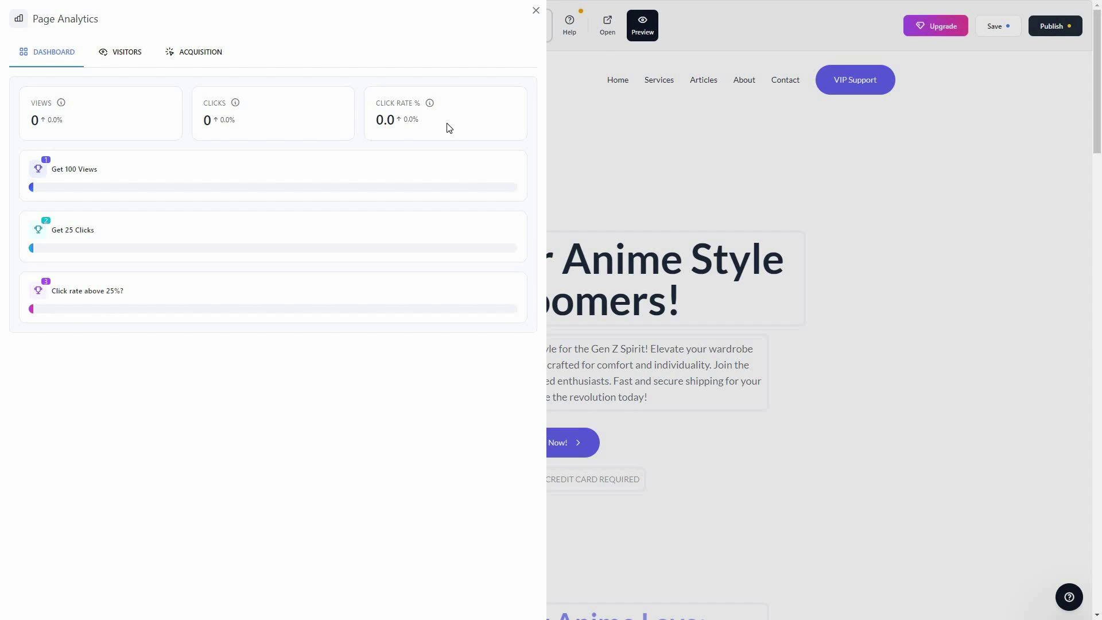
click(129, 57)
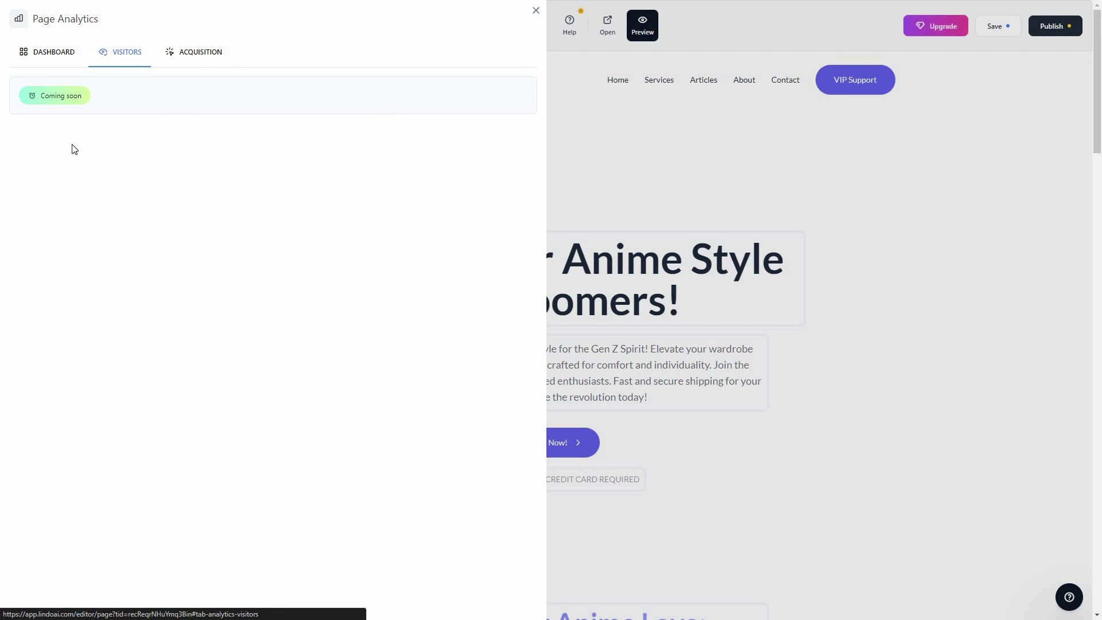
click(197, 57)
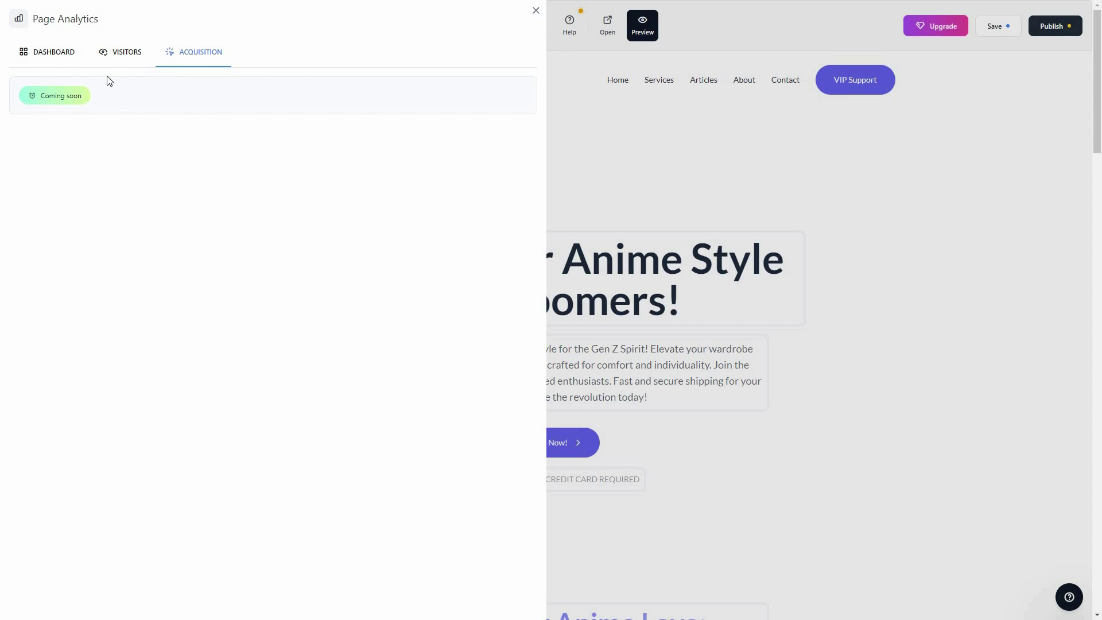
click(536, 11)
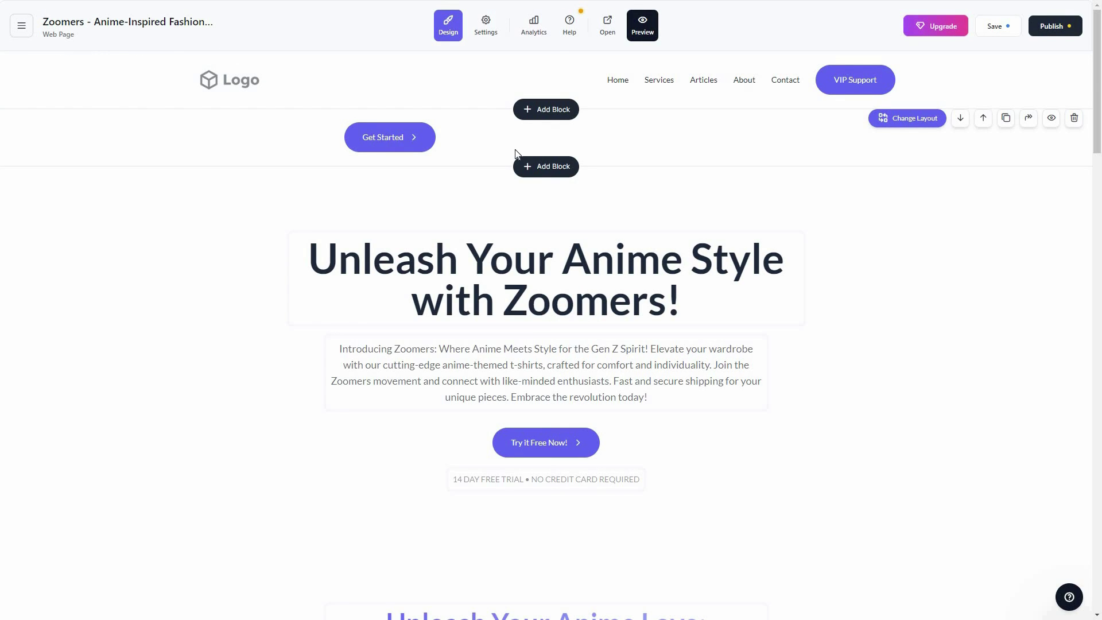
Step: Look through the suggested AI rewrites for the hero heading and dismiss them without applying one
click(321, 256)
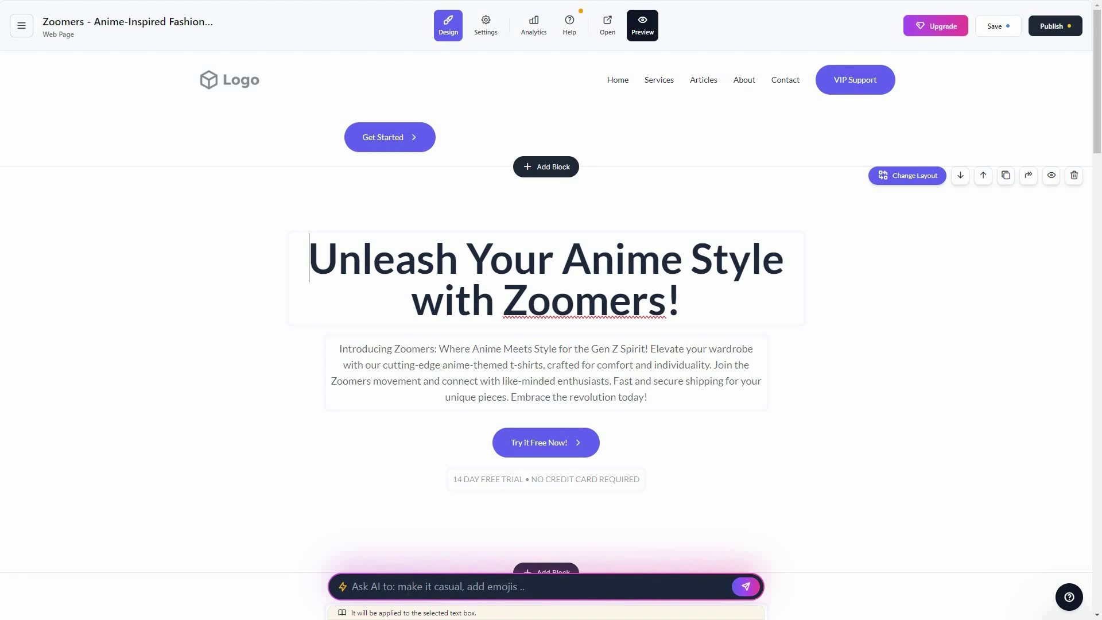
click(427, 586)
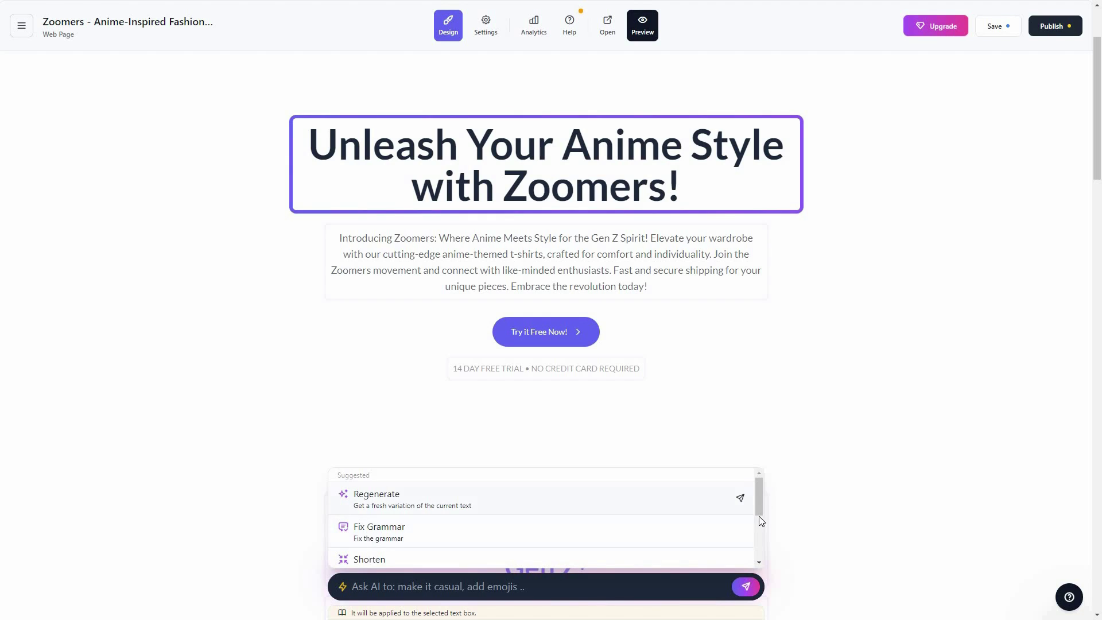
scroll(757, 511, down, 3)
scroll(756, 521, up, 2)
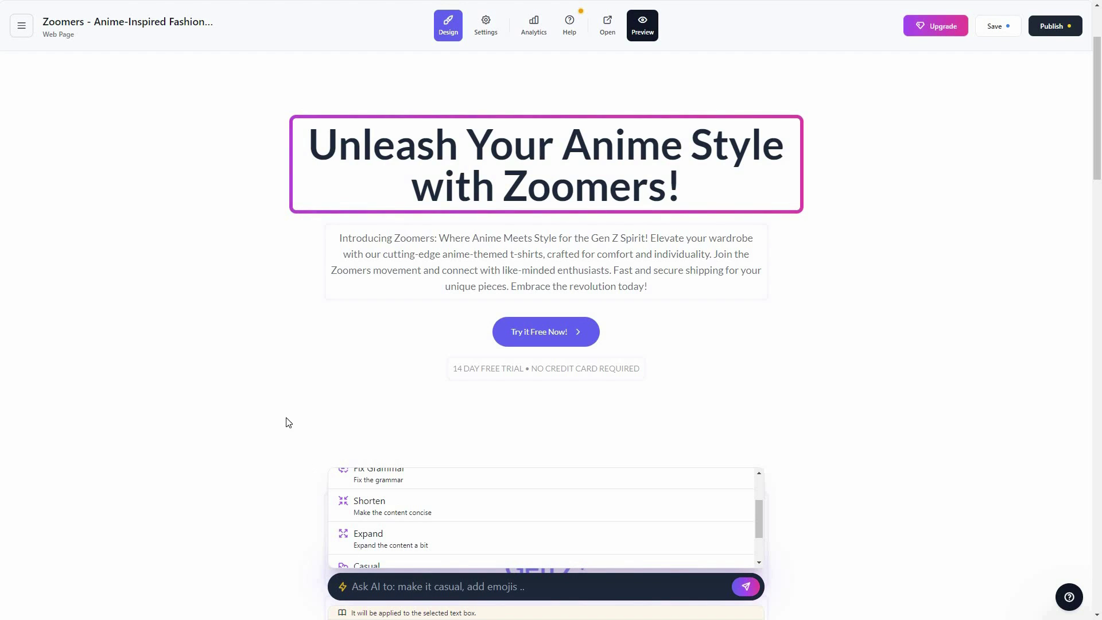
mouse_move(251, 342)
click(849, 371)
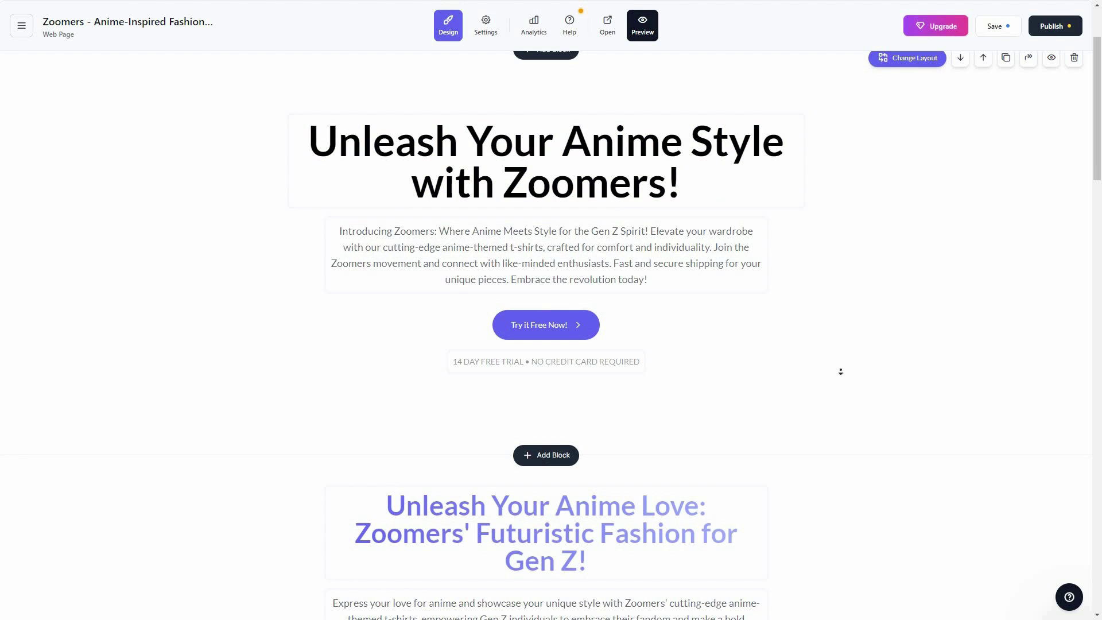
Step: Open the asset library for the placeholder image beside "Anime Streetwear for Gen Z" and look through its stock photo, own asset and URL options
scroll(841, 396, down, 10)
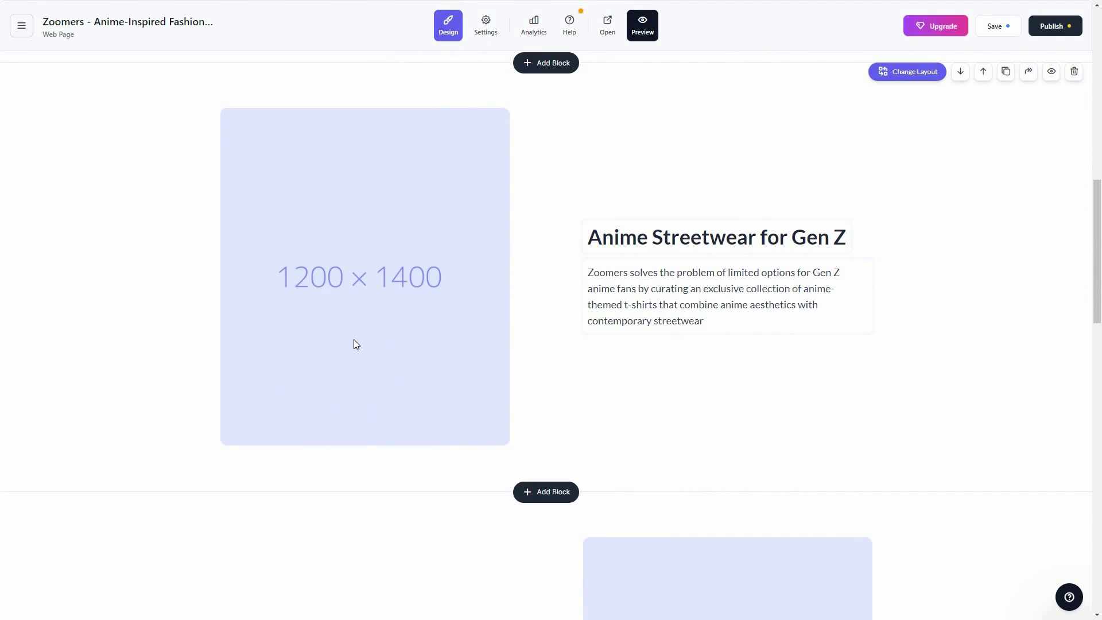
click(354, 339)
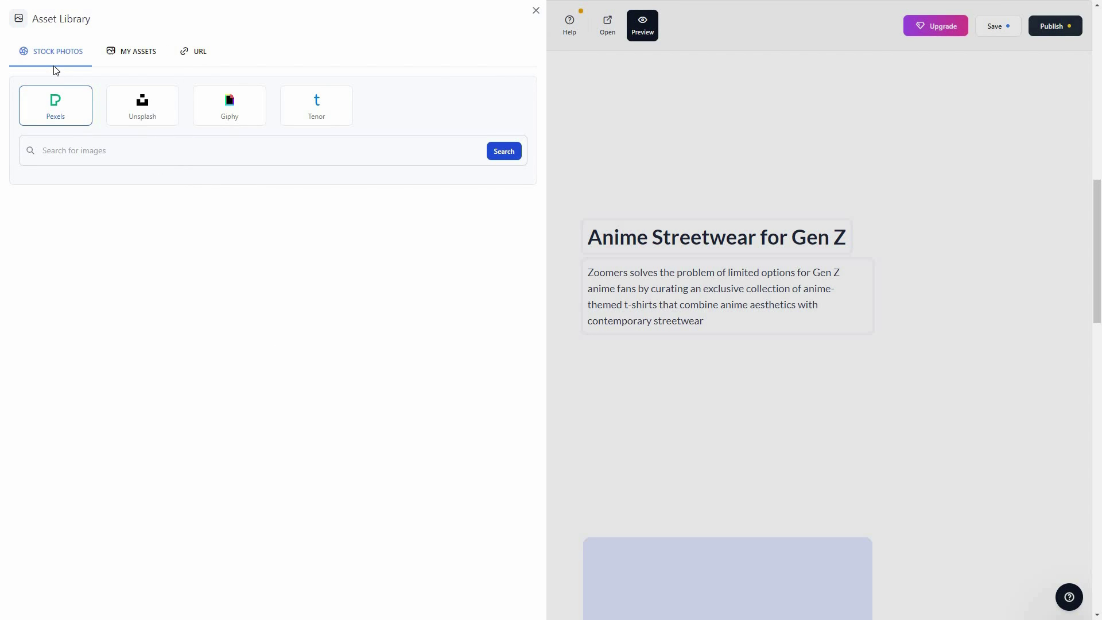
click(81, 116)
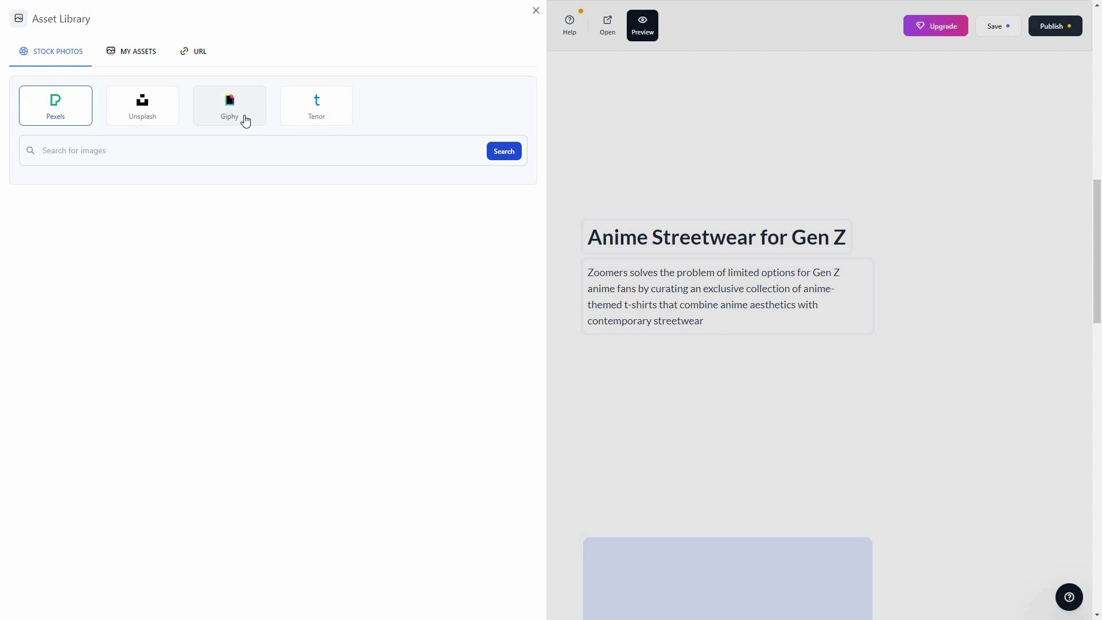
click(140, 59)
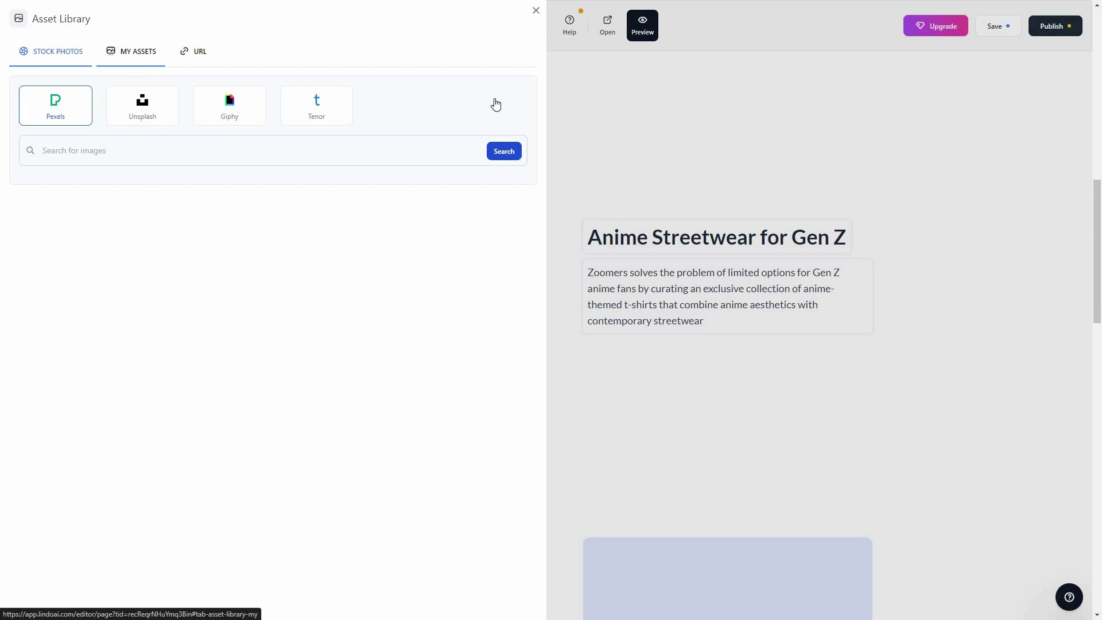
click(198, 51)
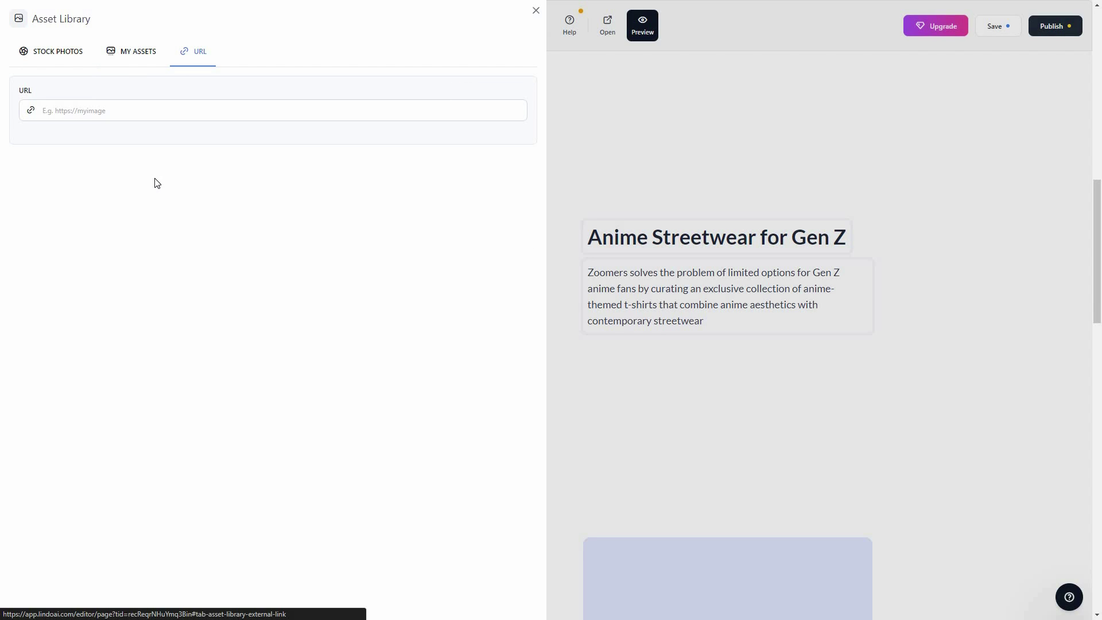
Step: Close the asset library and open the About page from the site's list of all pages
click(98, 109)
click(550, 200)
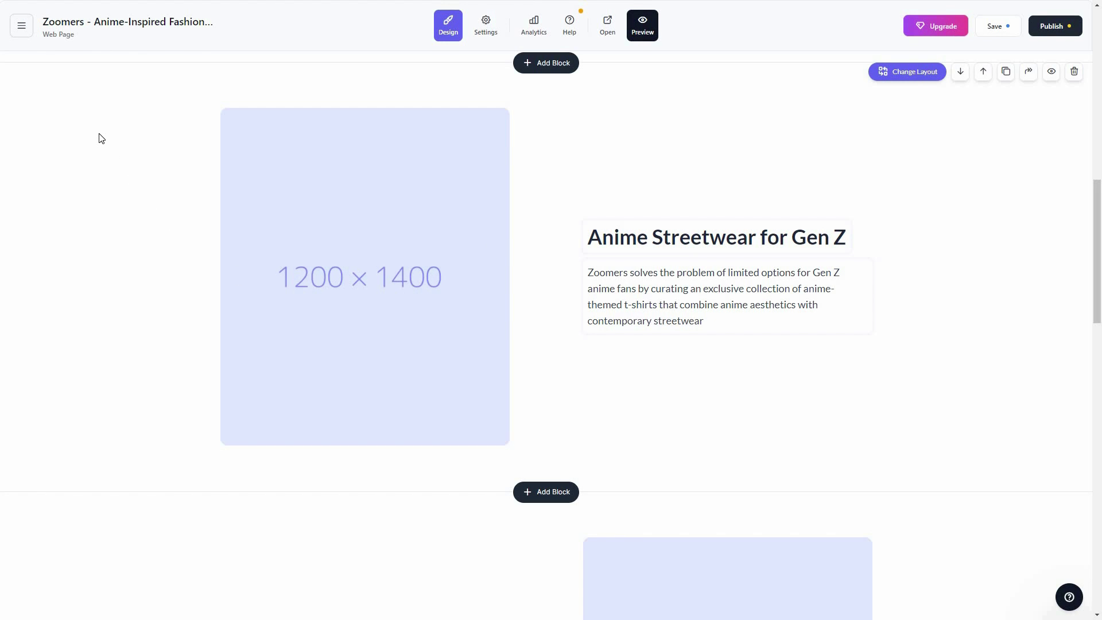
click(22, 28)
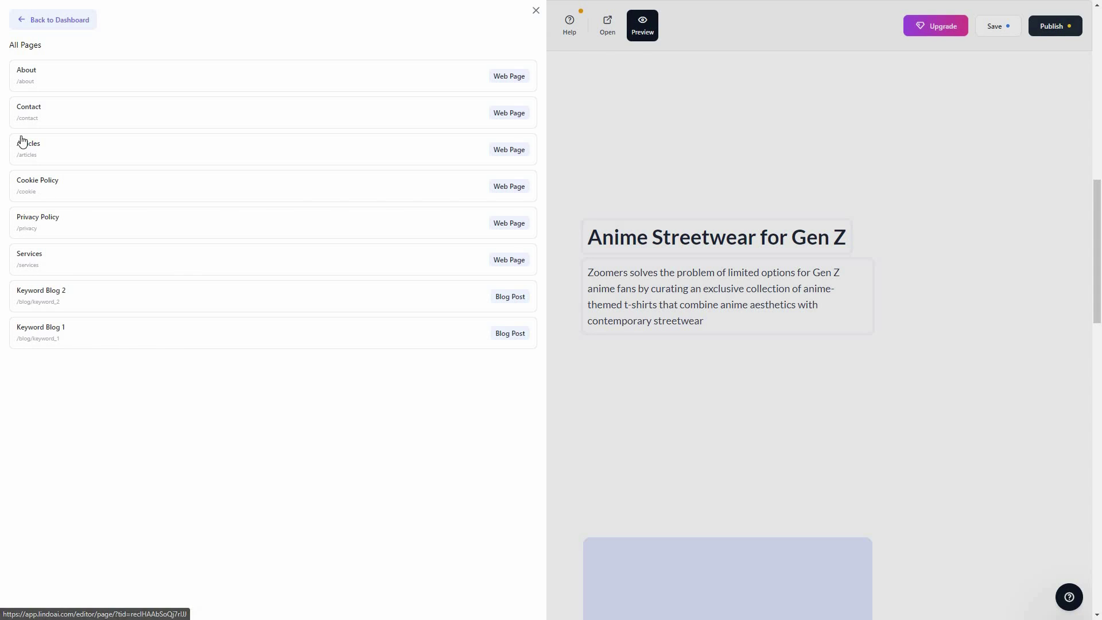
click(31, 72)
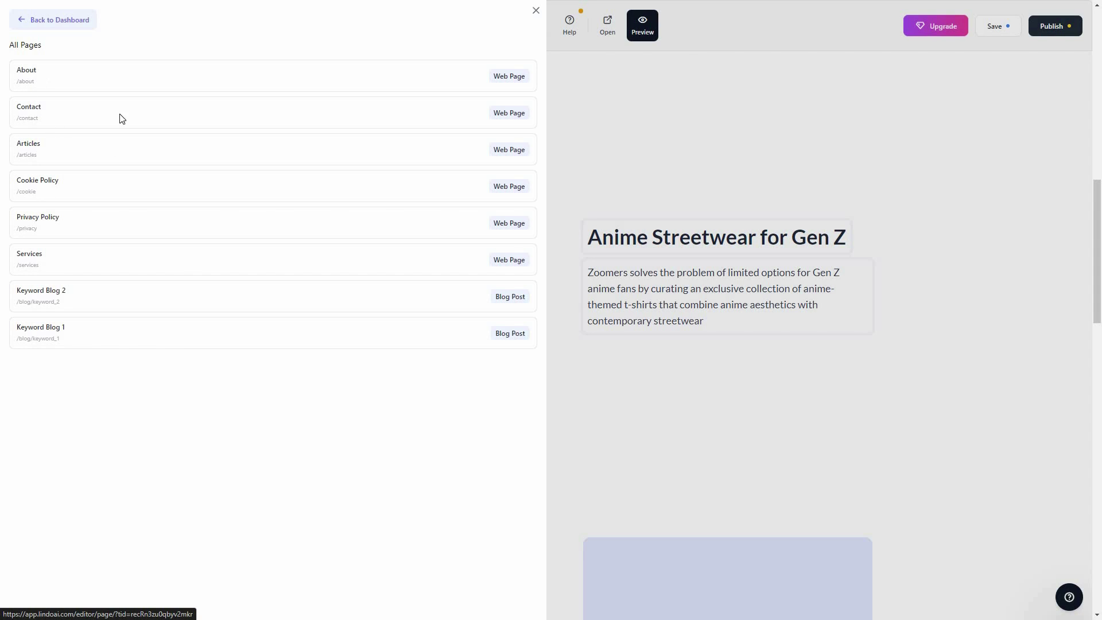
Step: Preview the About page from header to footer, return to the editor and close the asset library
click(602, 65)
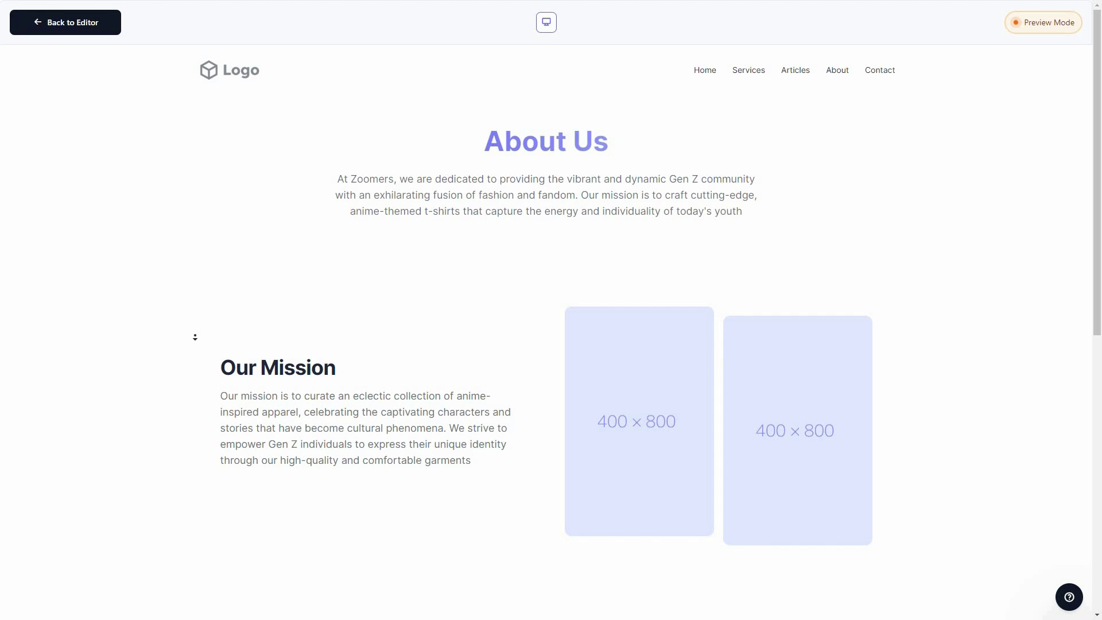
scroll(195, 337, down, 9)
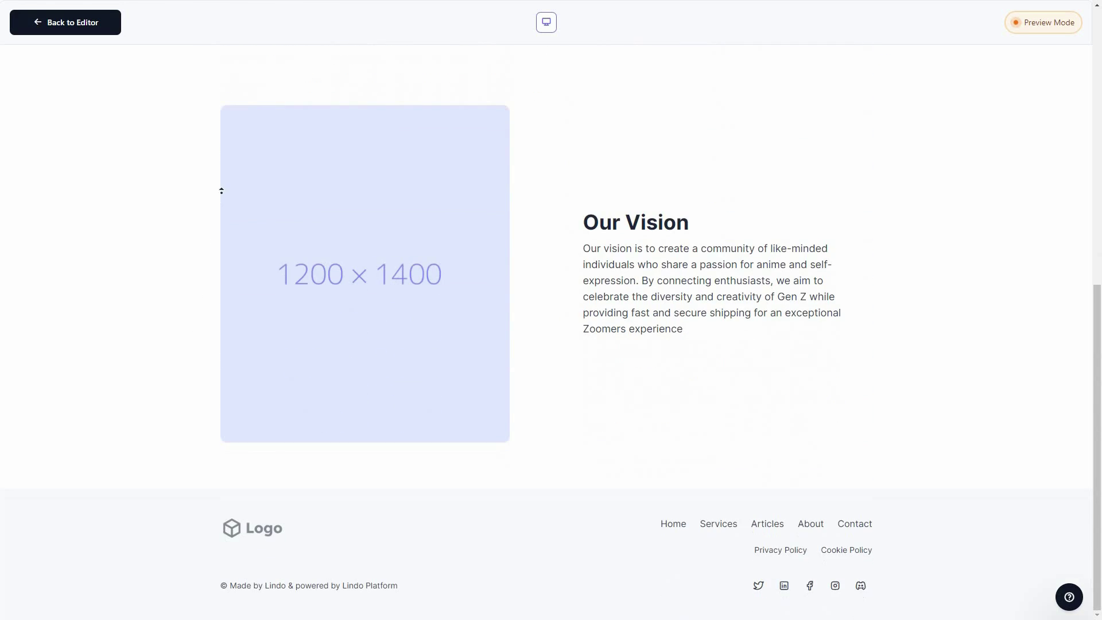
scroll(669, 337, up, 9)
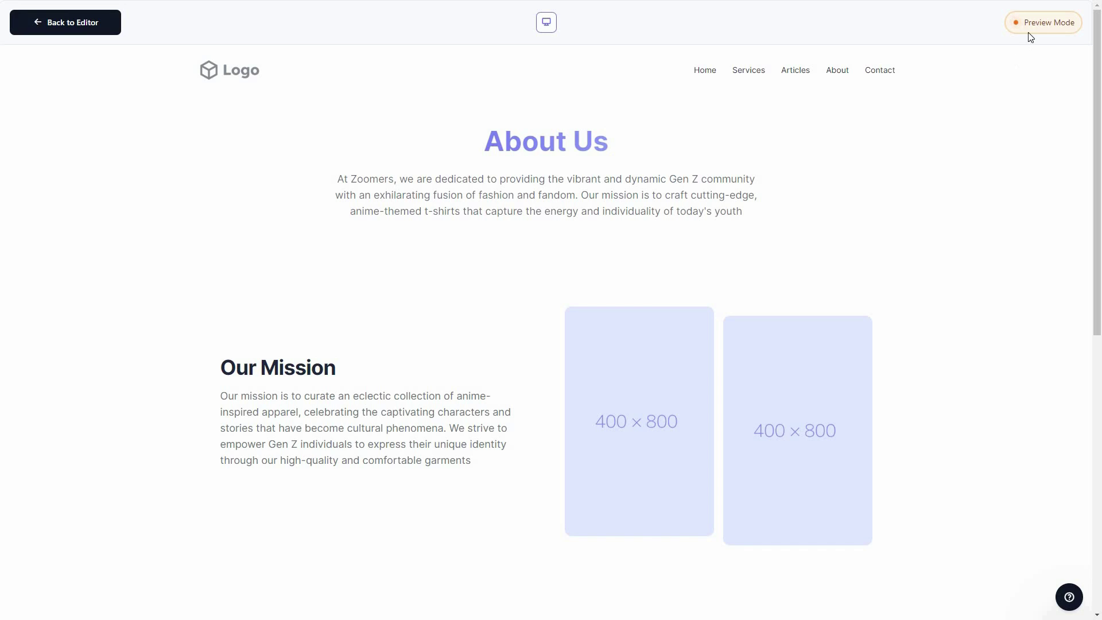
key(Escape)
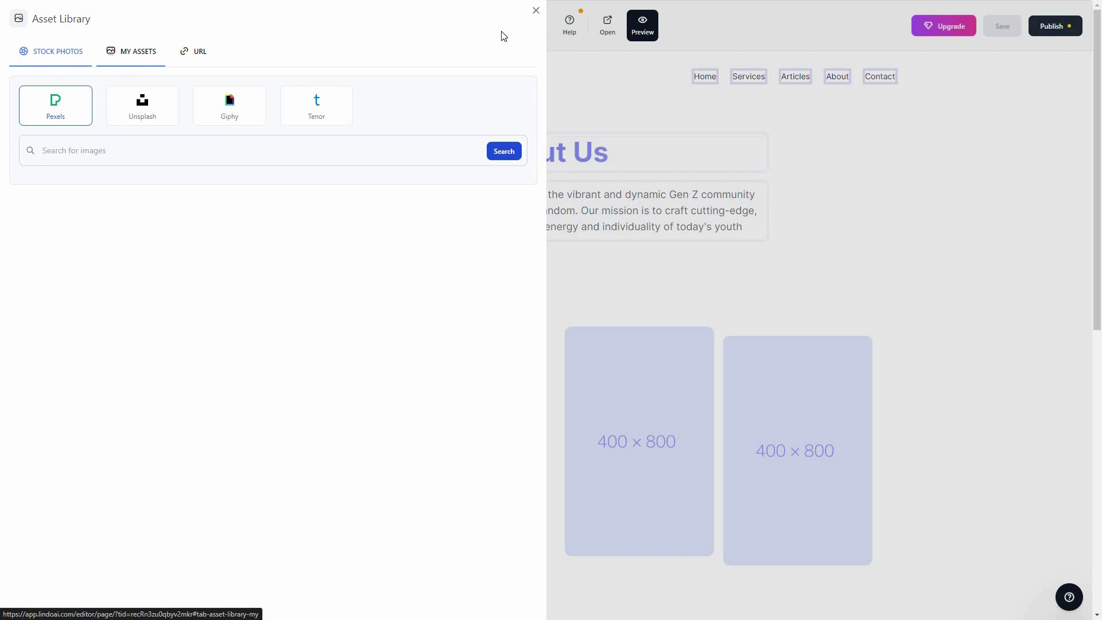
click(537, 13)
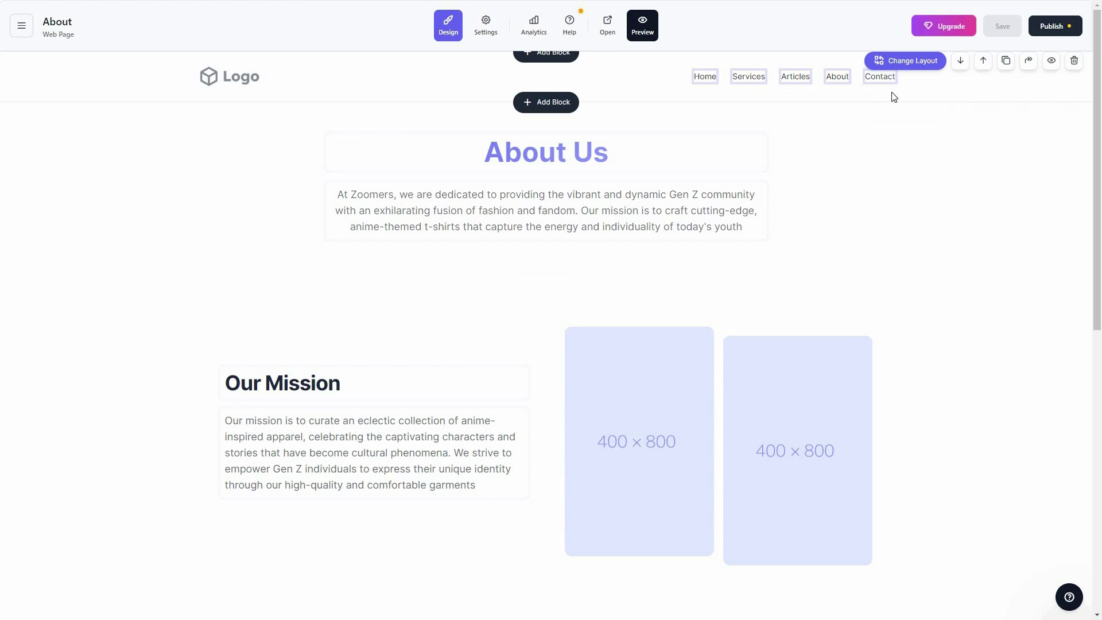
Step: Change the button text of the Services link in the About page's navigation to "Services 1"
click(750, 79)
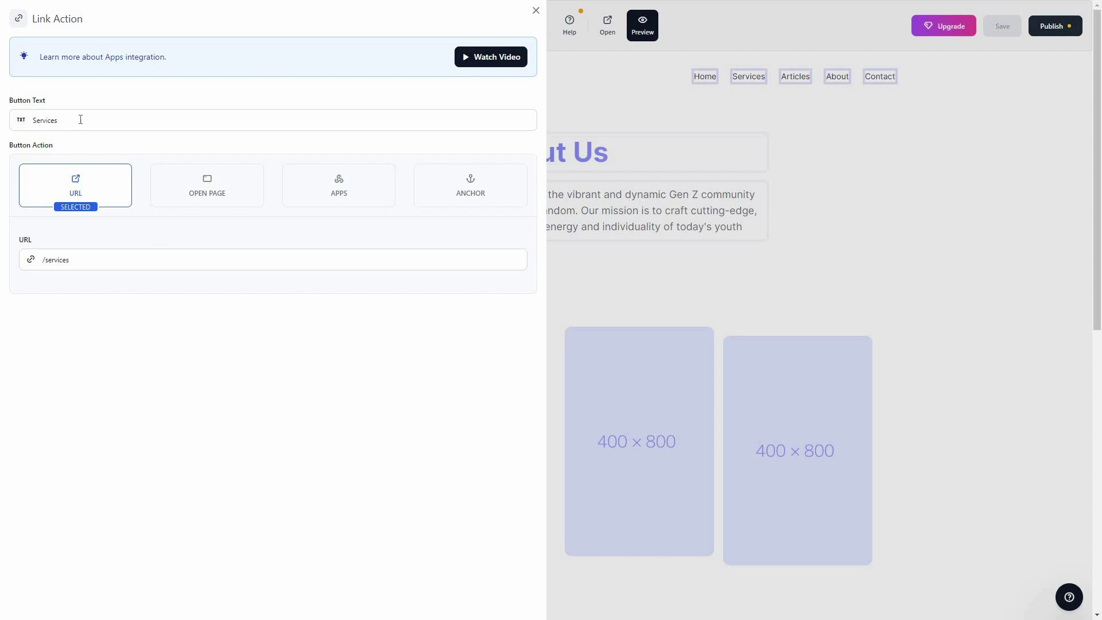
double_click(49, 122)
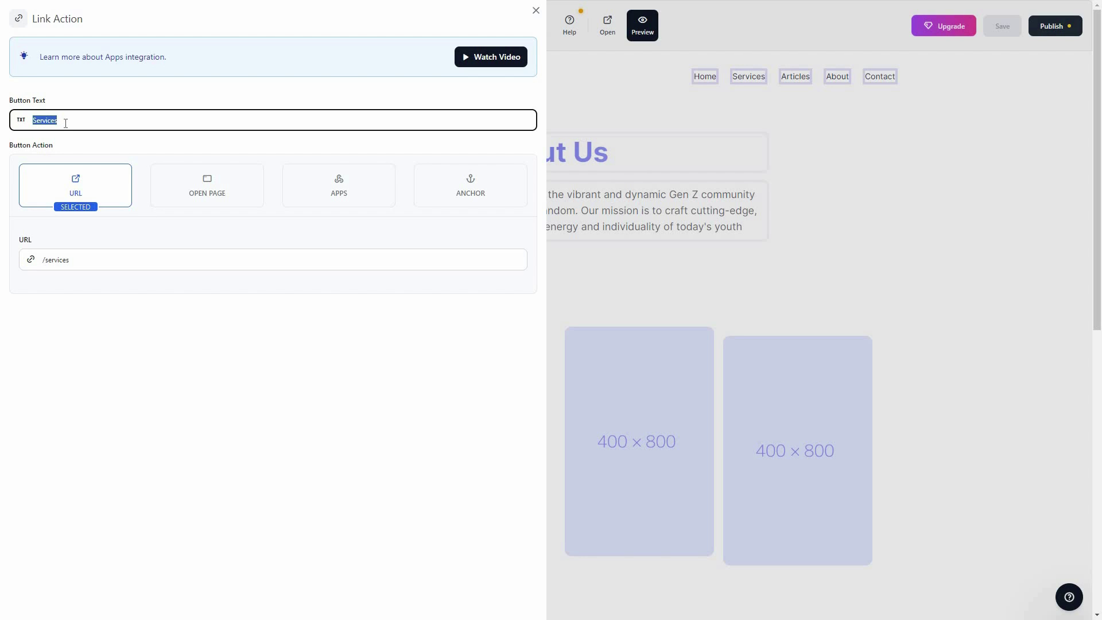
click(68, 122)
text(1)
Step: Look through the Services 1 link's URL, Open Page, Apps and Anchor actions, including the page and section choices
click(77, 260)
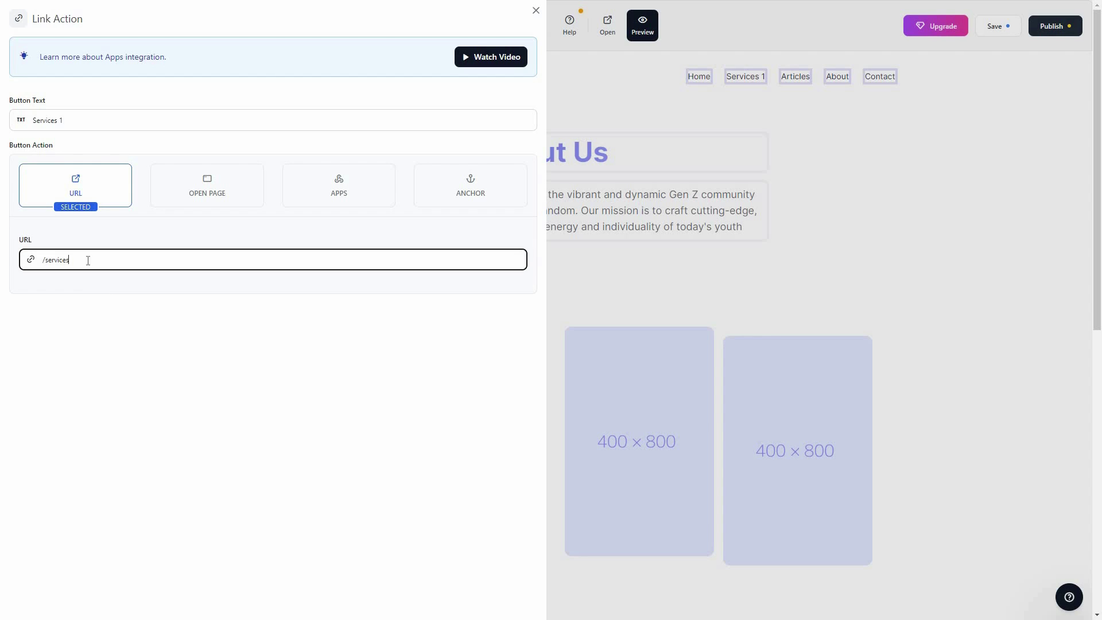
click(187, 199)
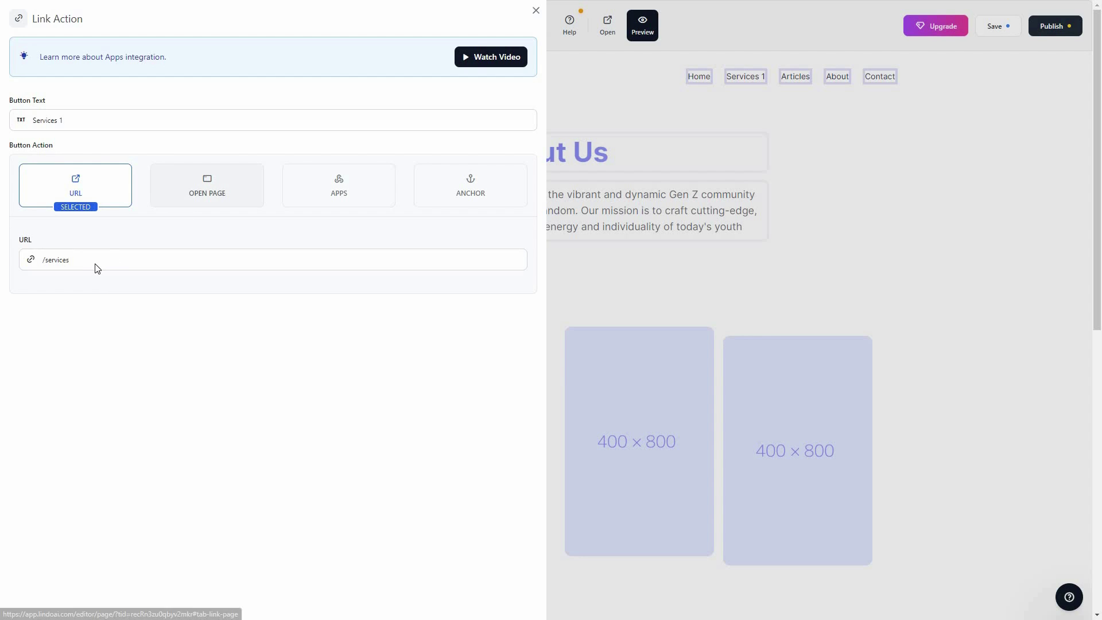
click(89, 263)
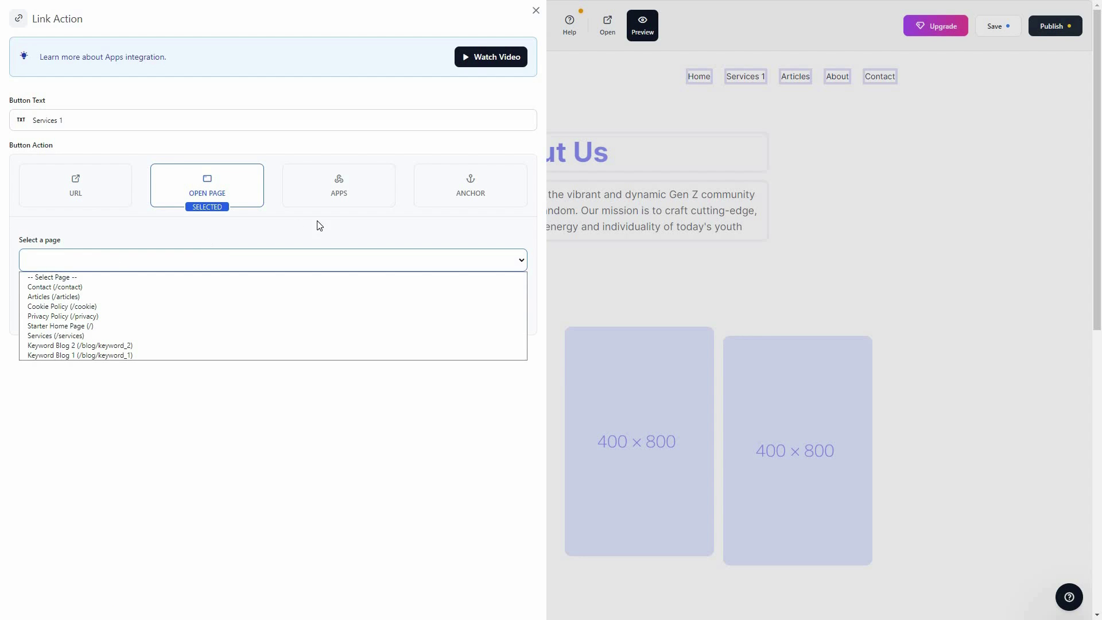
click(350, 191)
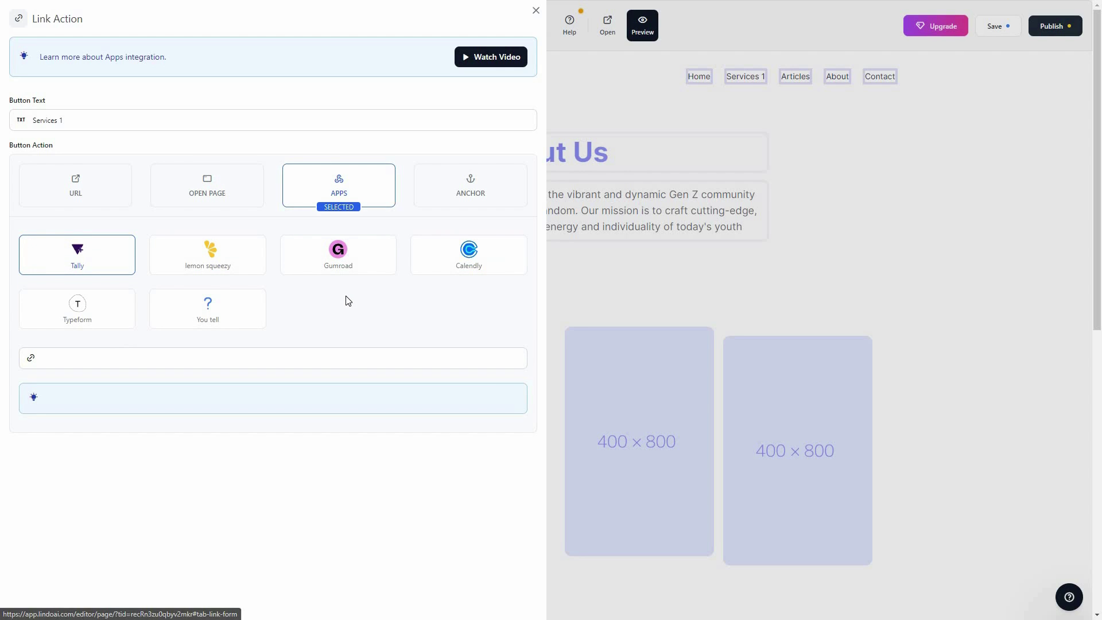
click(471, 185)
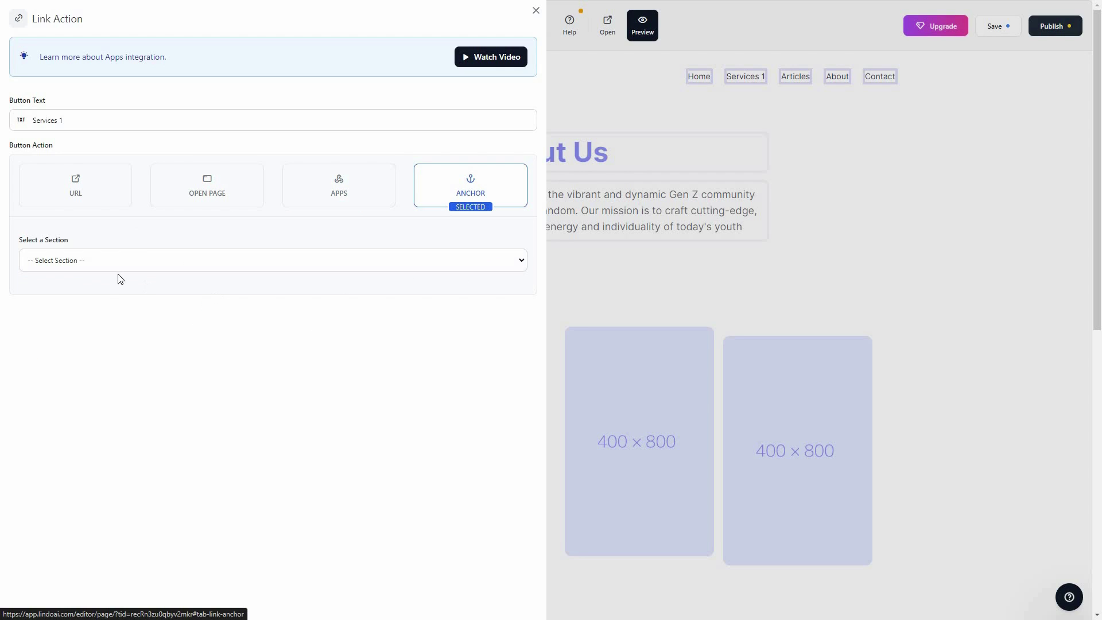
click(172, 260)
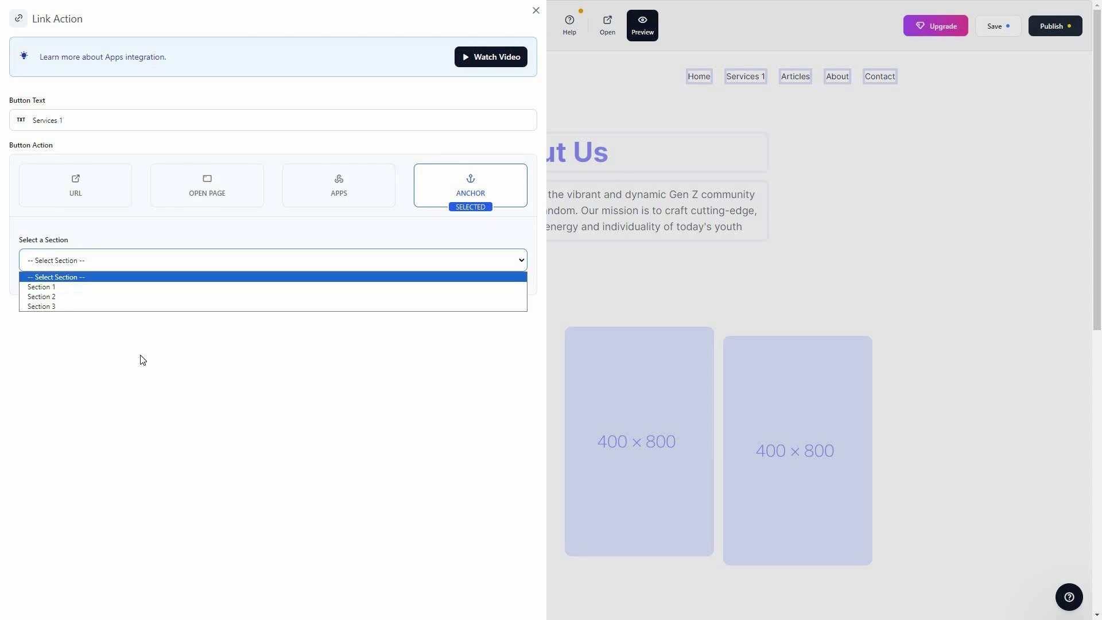
key(Escape)
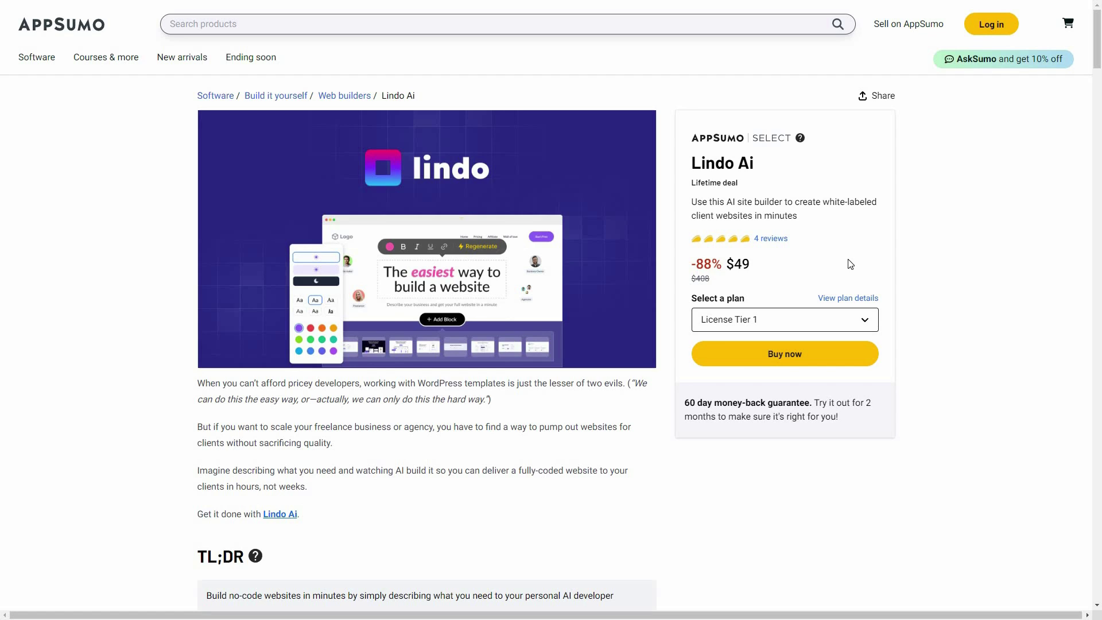
Step: Review the Lindo Ai deal on AppSumo, from its overview through the deal terms, included features and license tiers
scroll(938, 310, down, 1)
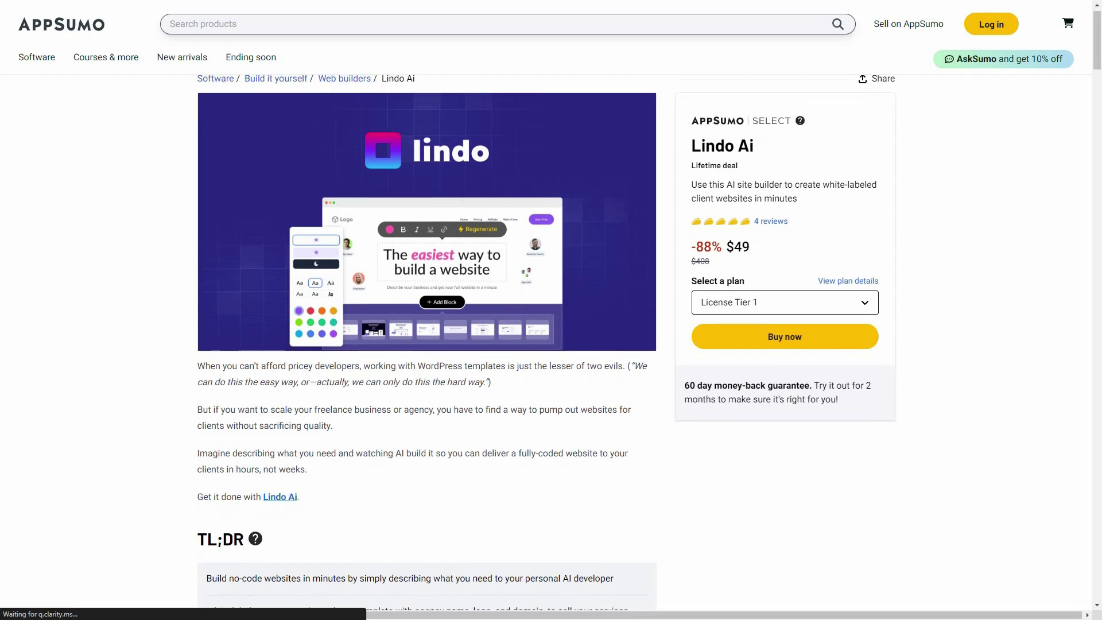
scroll(937, 306, down, 7)
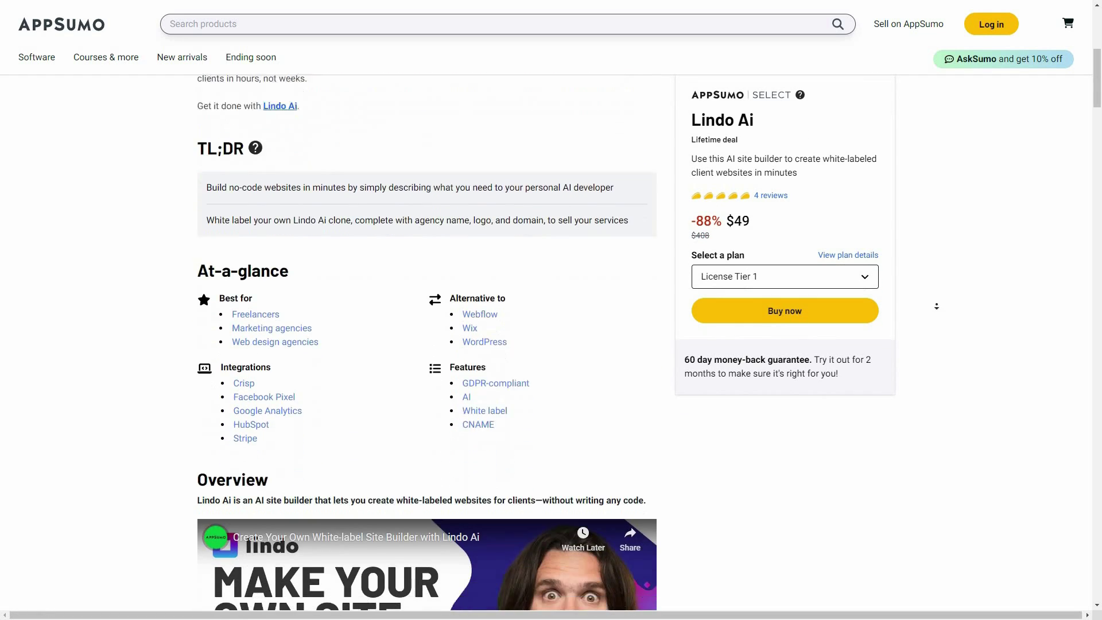
scroll(937, 307, down, 5)
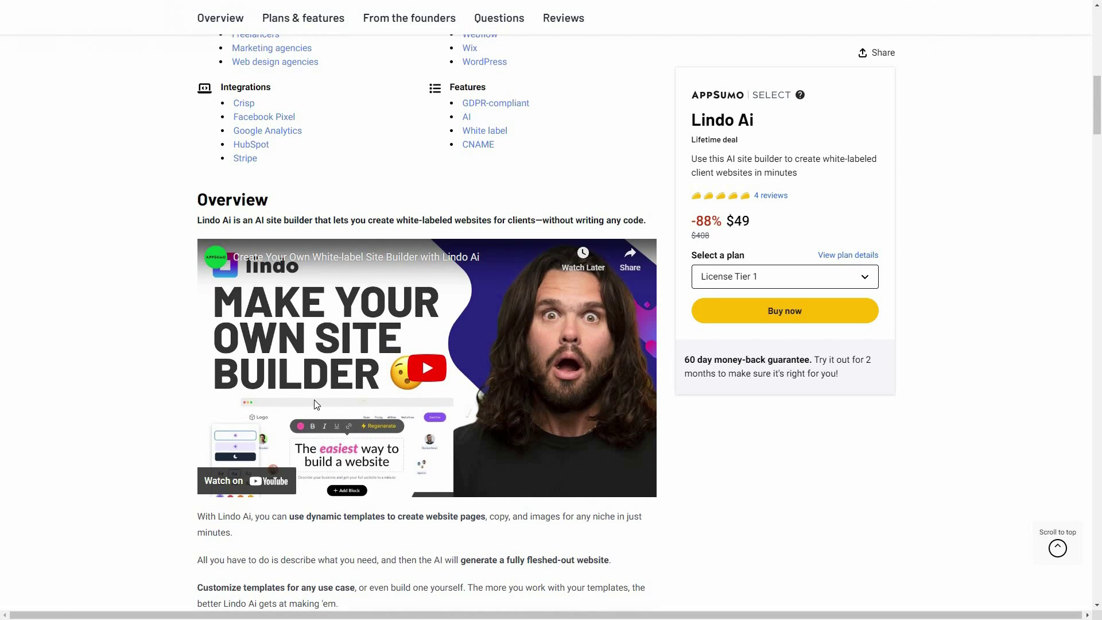
scroll(299, 448, down, 10)
middle_click(478, 417)
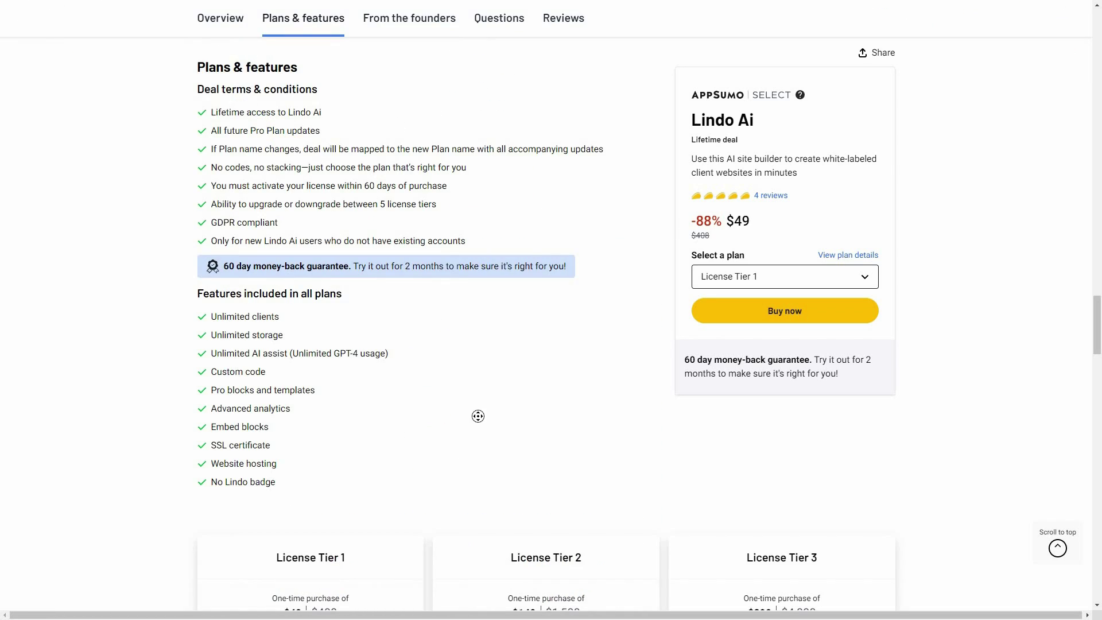
scroll(479, 416, down, 5)
click(936, 452)
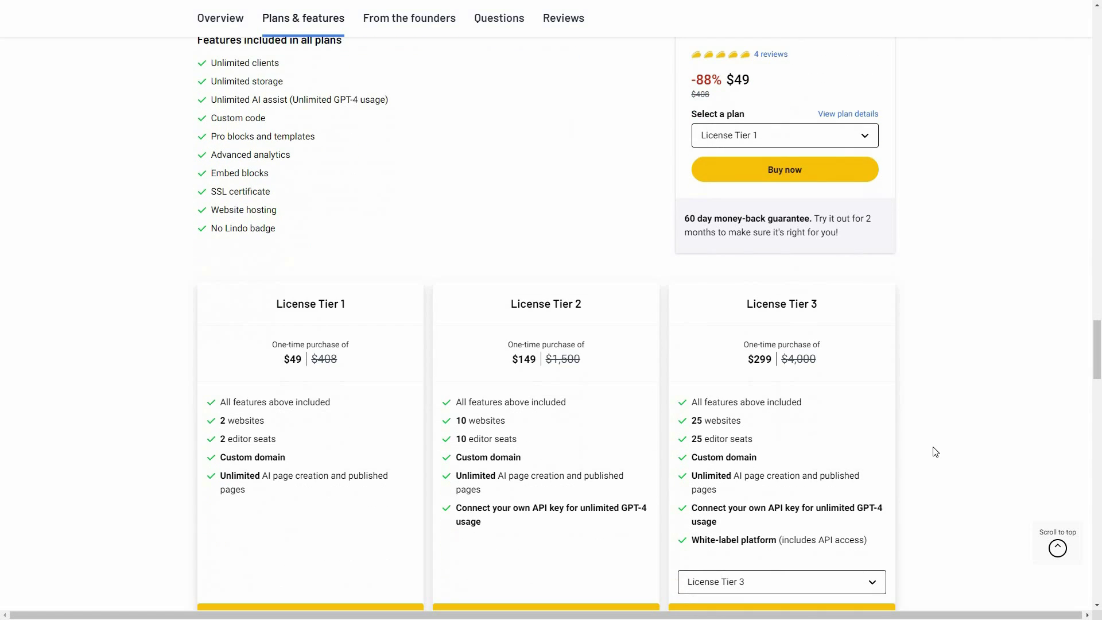
Step: Switch the third plan card from License Tier 3 to License Tier 4
click(708, 583)
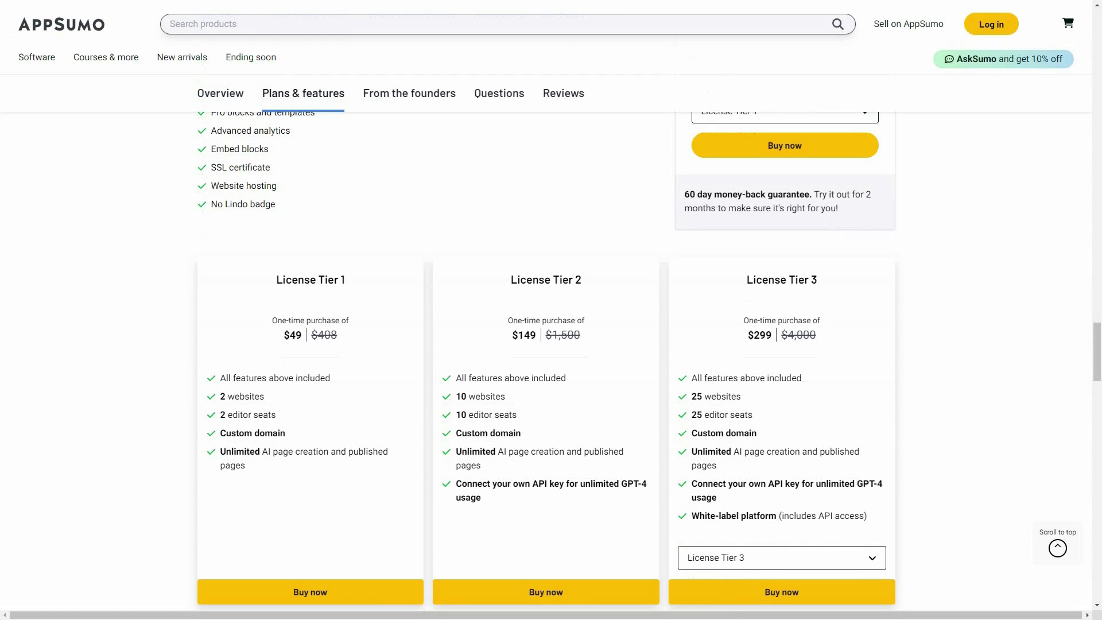
key(Down)
key(Return)
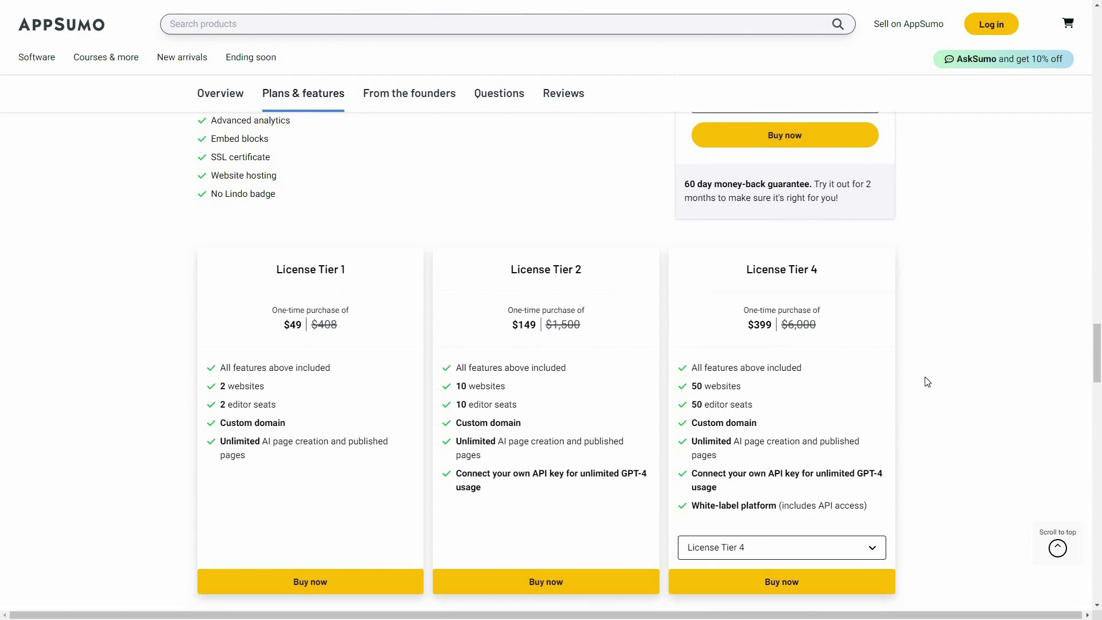